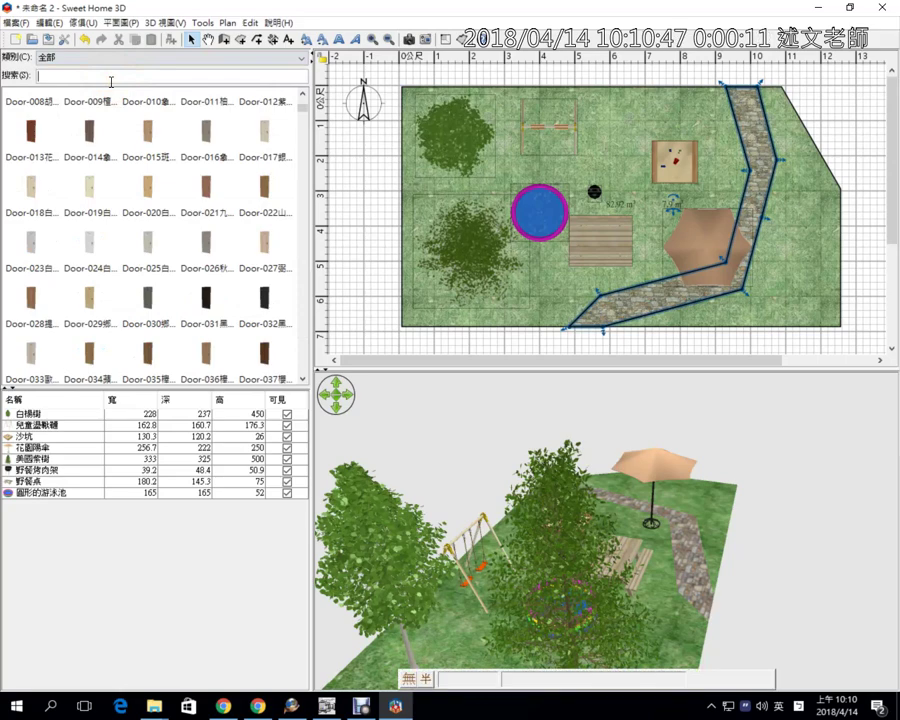
- Search the furniture catalog for 柵, replacing that term with 欄
type("柵")
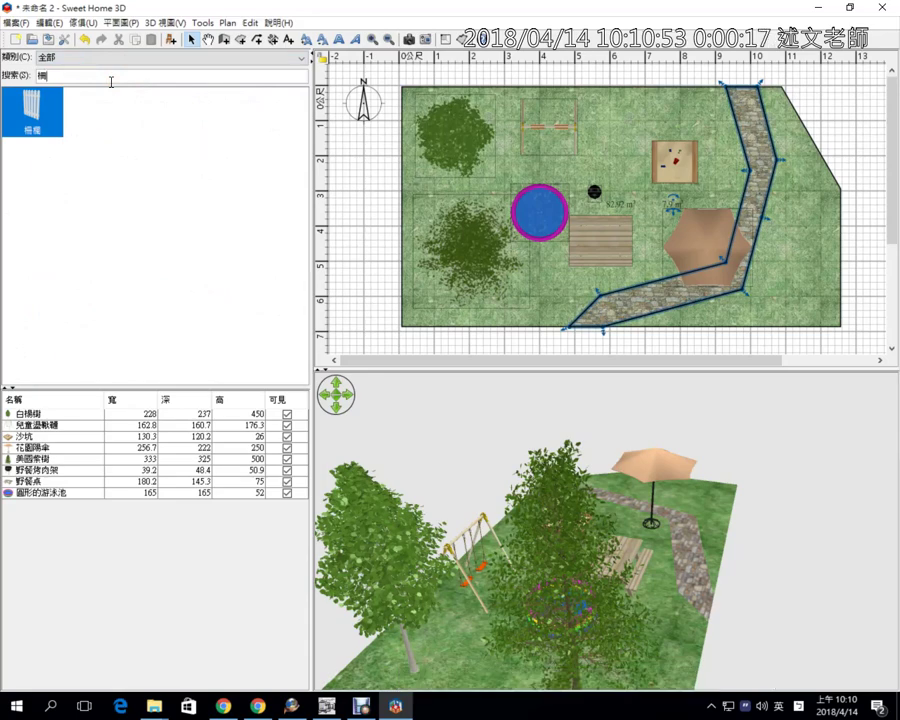
key("BackSpace")
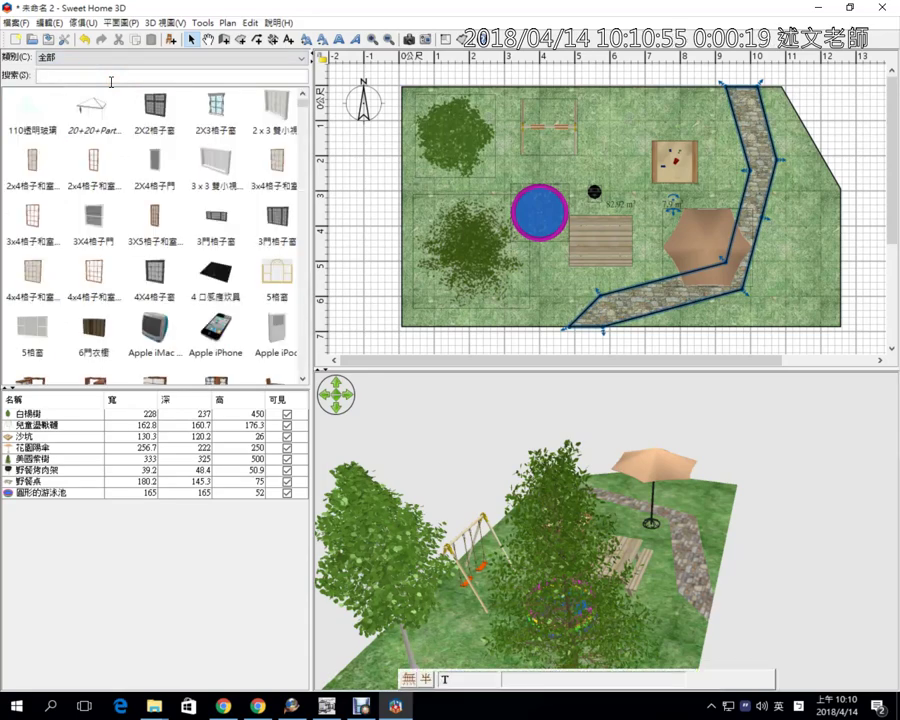
type("欄")
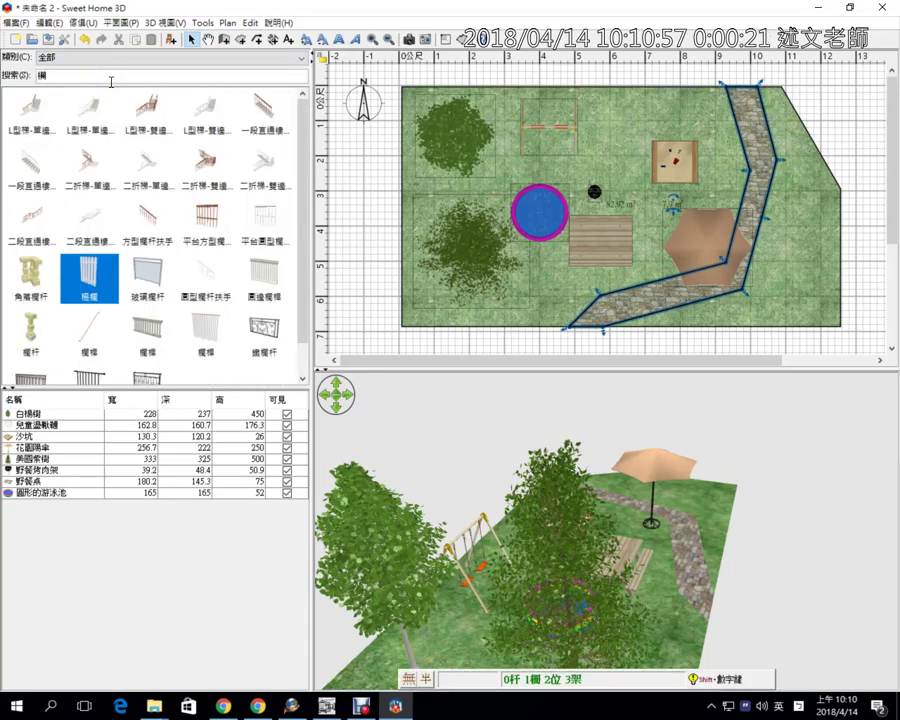
- Look through the railing and fence models found in the catalog to compare the glass, round-edged, iron and picket types
left_click(156, 285)
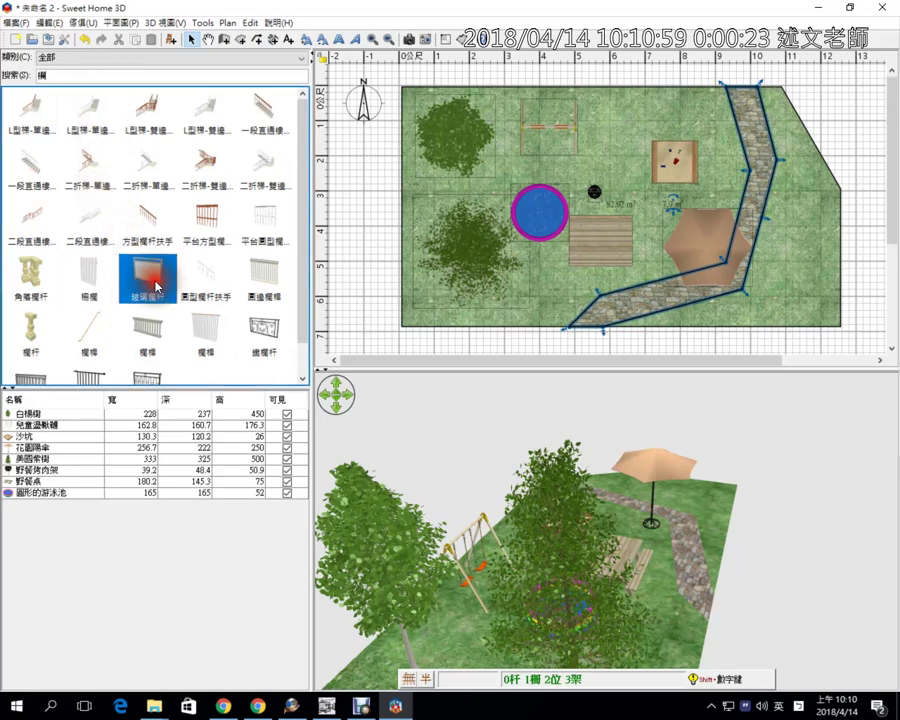
left_click(258, 282)
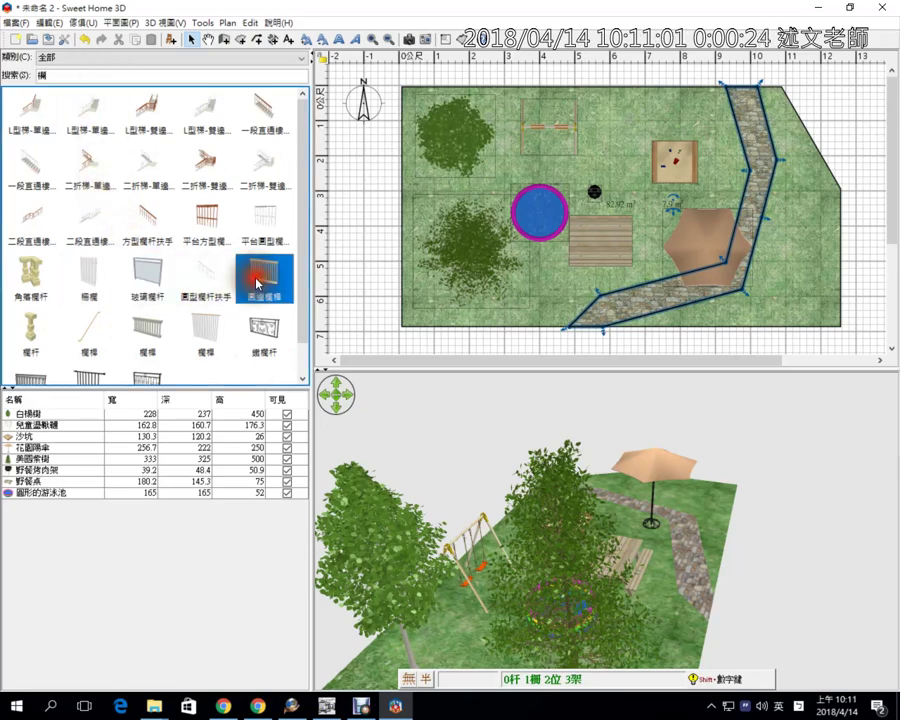
left_click(205, 345)
scroll(203, 342, "down", 1)
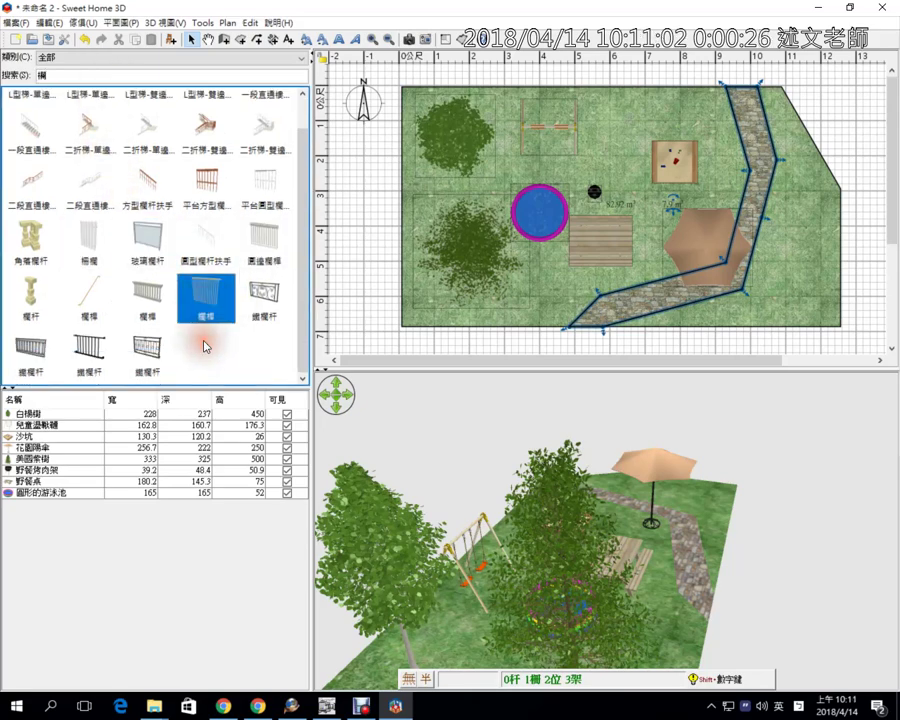
left_click(88, 358)
left_click(28, 352)
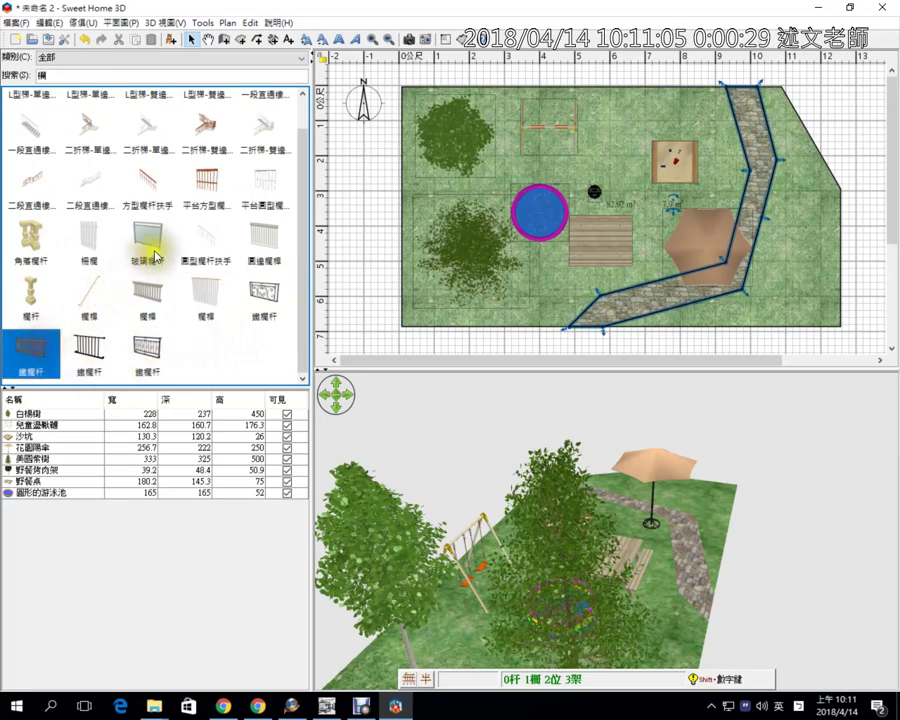
left_click(85, 243)
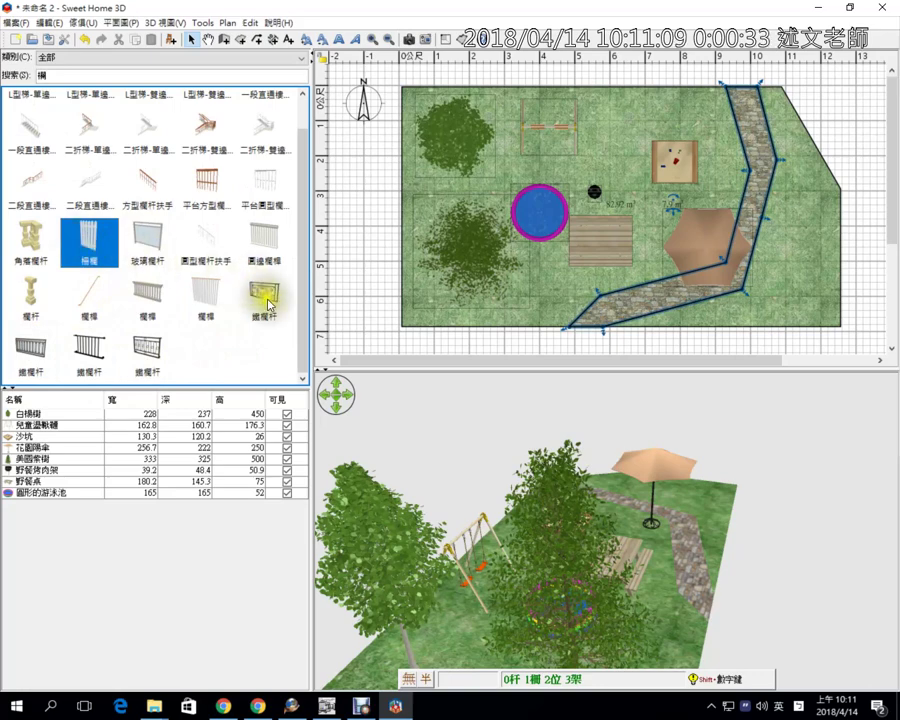
- Place an iron railing (鐵欄杆) just below the lawn's lower-left corner and shift it up closer to the edge
left_click_drag(262, 295, 405, 341)
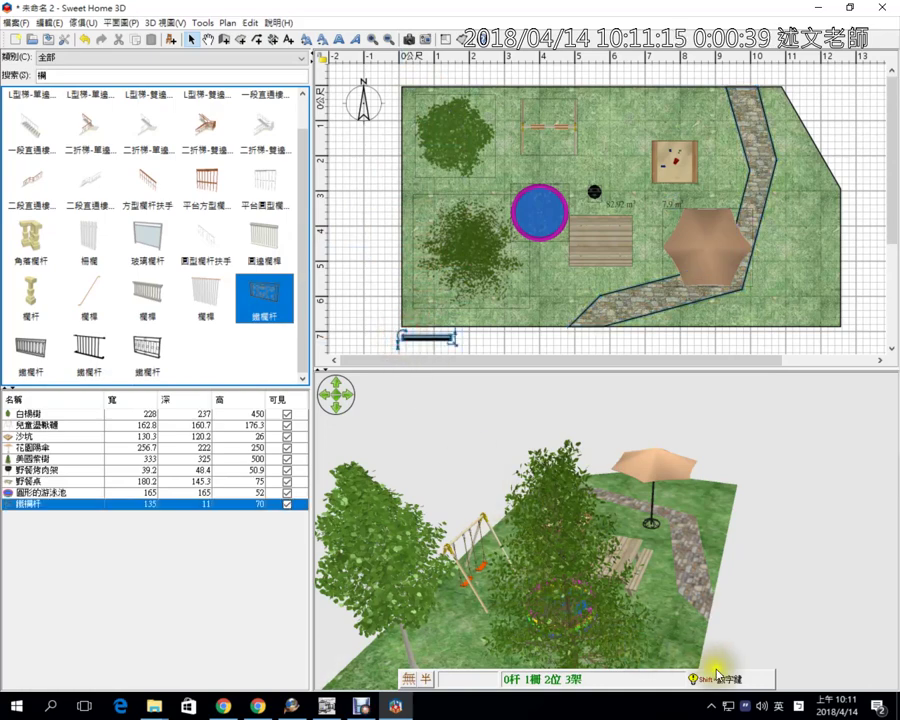
scroll(840, 556, "down", 5)
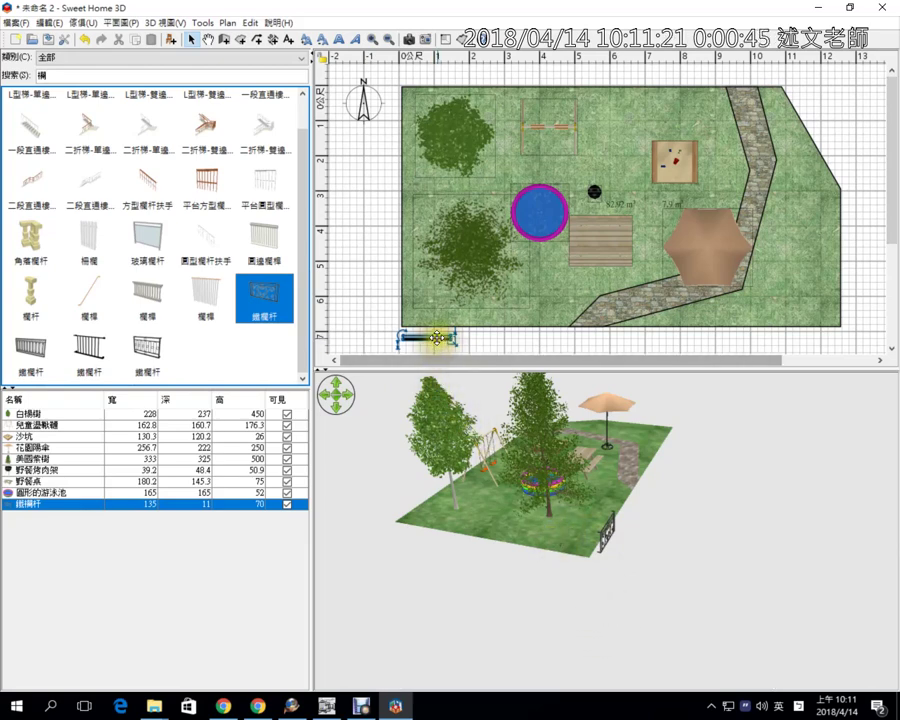
mouse_move(430, 341)
left_mouse_down()
mouse_move(437, 335)
mouse_move(428, 330)
left_mouse_up()
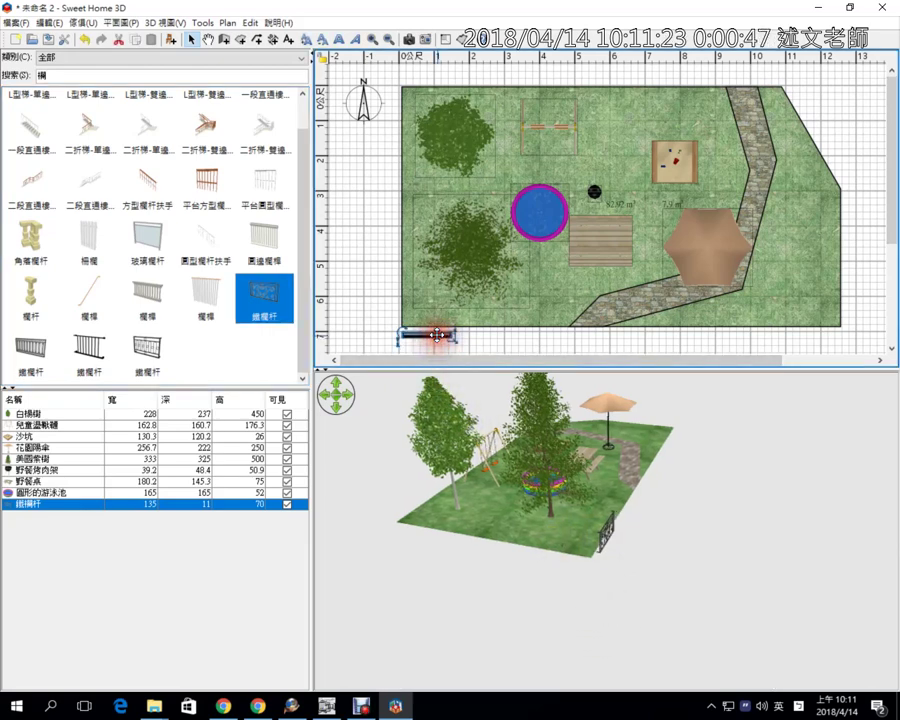
- Duplicate the iron railing end to end into a row of eight just below the lawn's lower edge
left_click(40, 23)
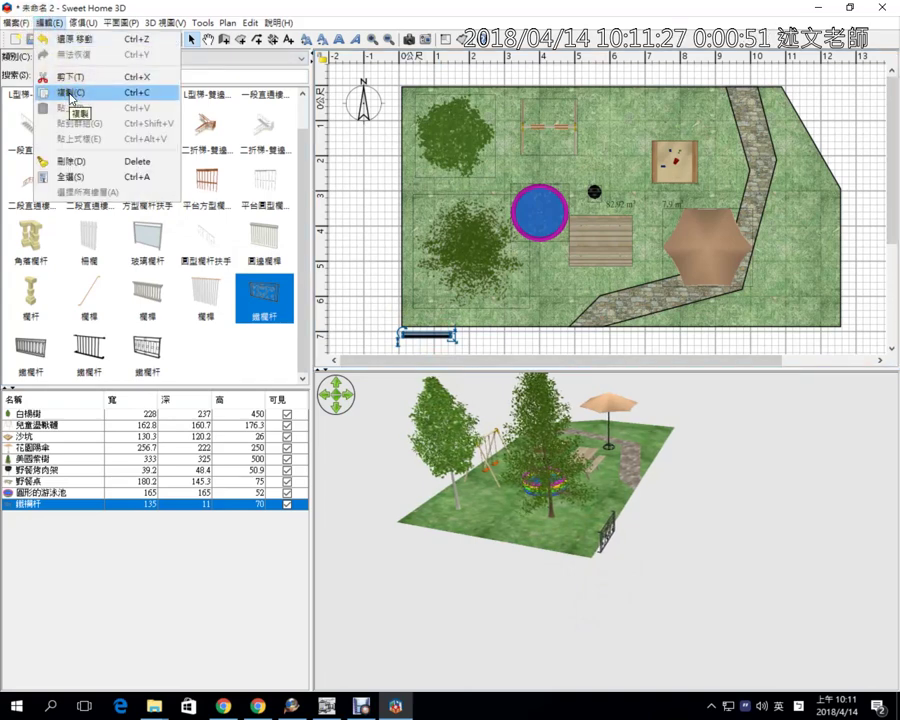
left_click(432, 336)
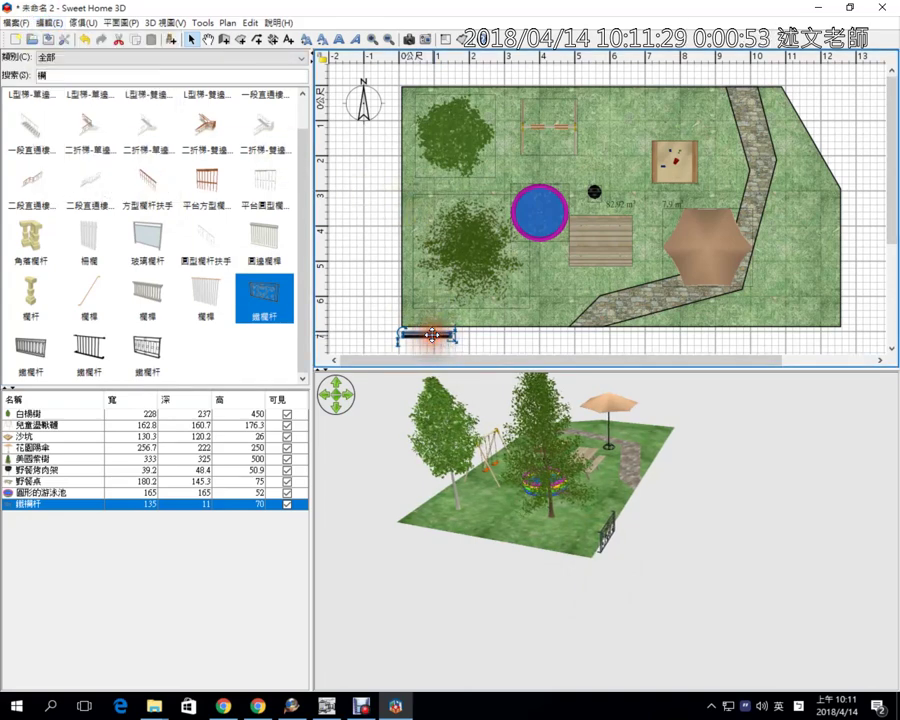
left_click(326, 705)
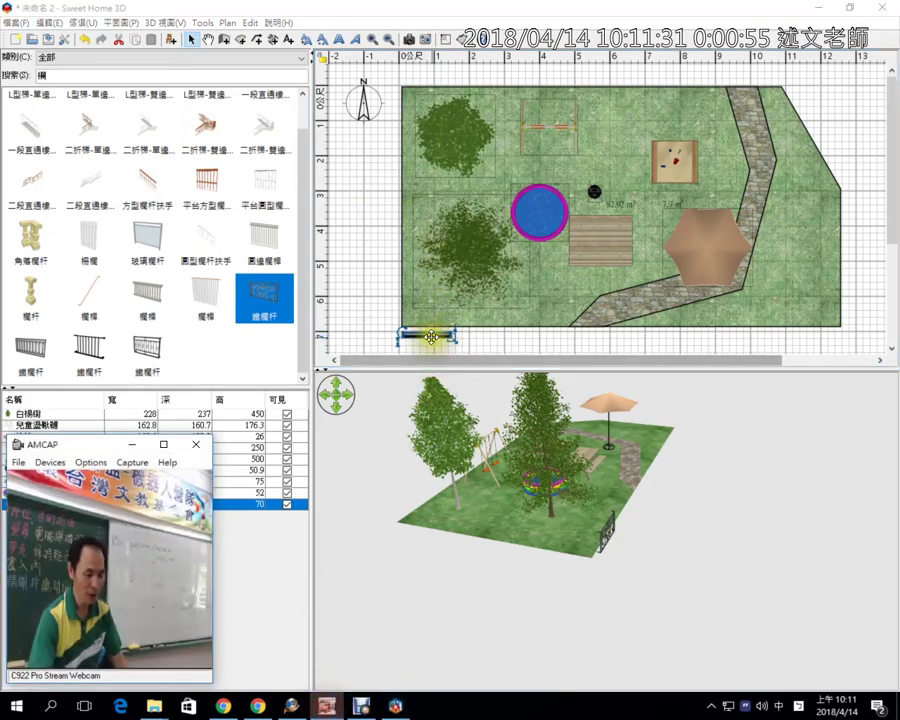
left_click_drag(432, 336, 577, 343, "alt")
left_click(430, 337, "shift")
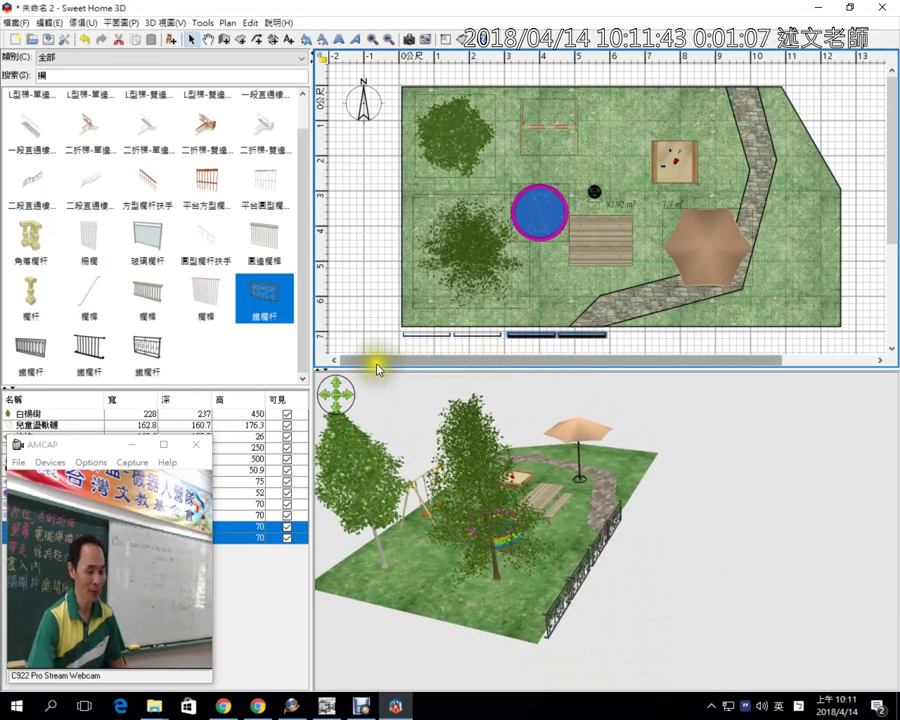
left_click_drag(398, 350, 605, 335)
left_click_drag(443, 338, 652, 344, "alt")
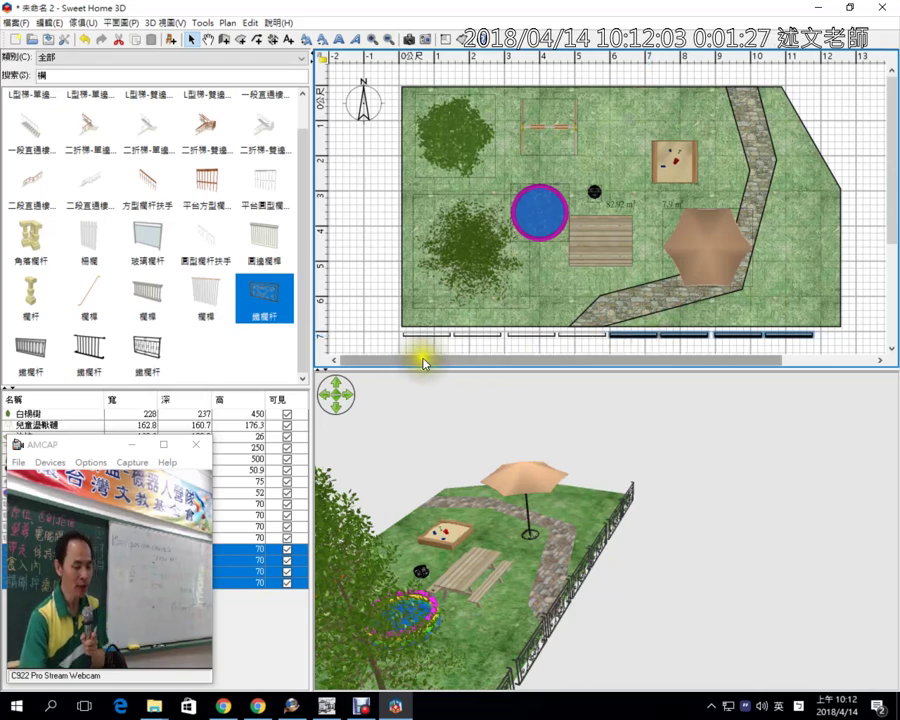
- Delete seven of the railings below the lawn, keeping only the one at the lower-left corner
left_click_drag(390, 346, 806, 339)
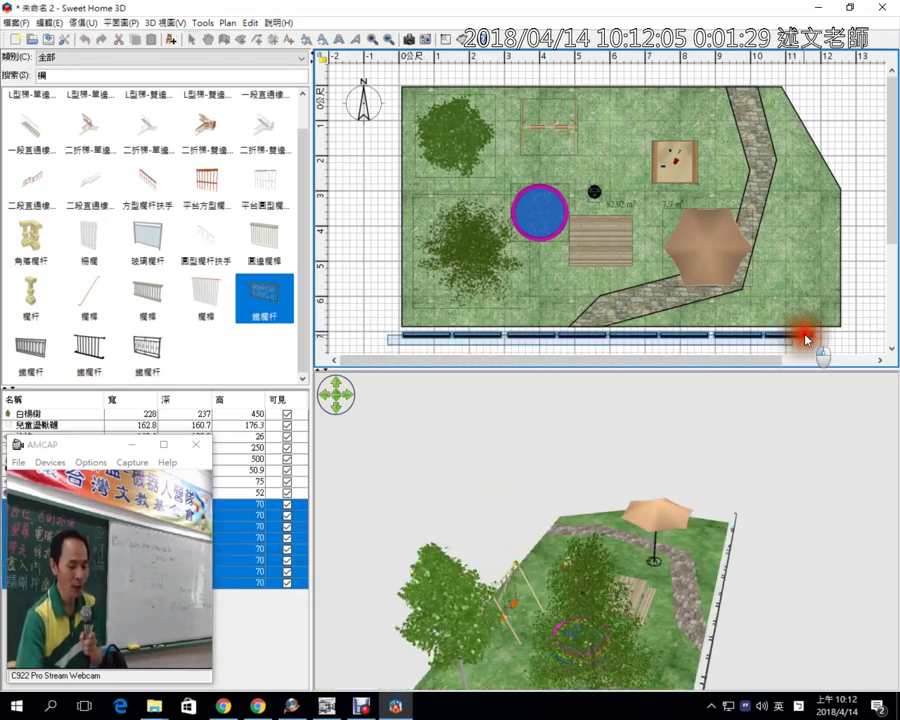
left_click_drag(890, 222, 890, 240)
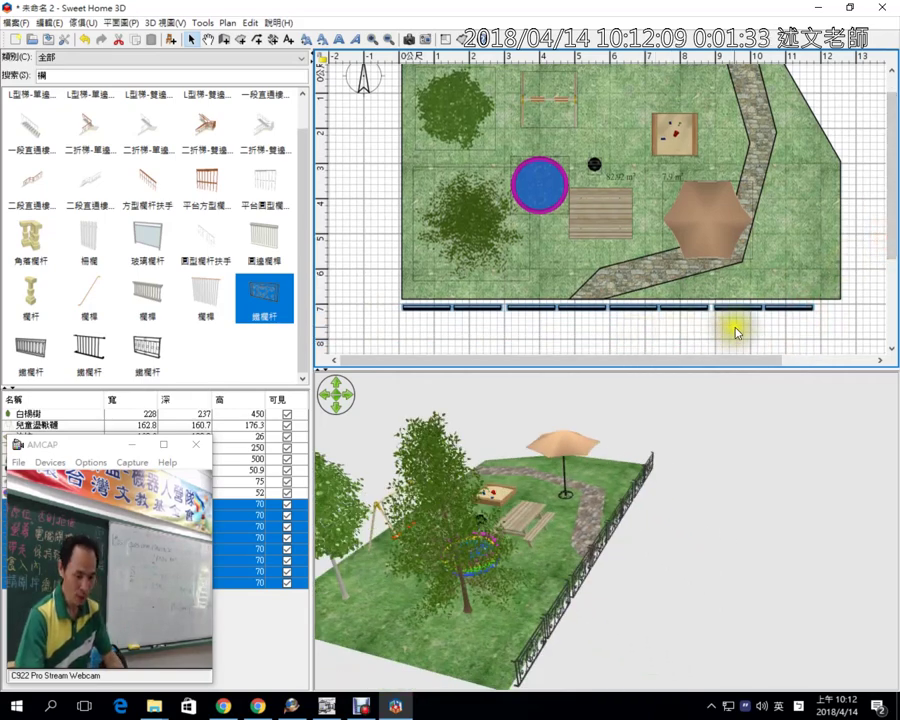
left_click(803, 332)
left_click_drag(803, 332, 473, 312)
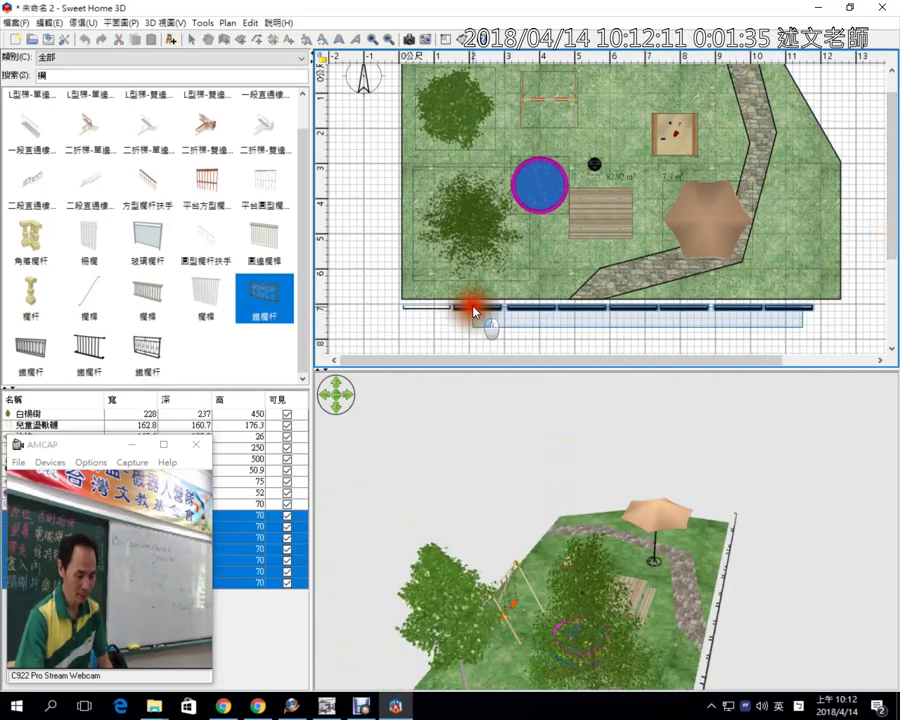
key("Delete")
- Duplicate the remaining railing once and align the copy end to end with the original
left_click(434, 310)
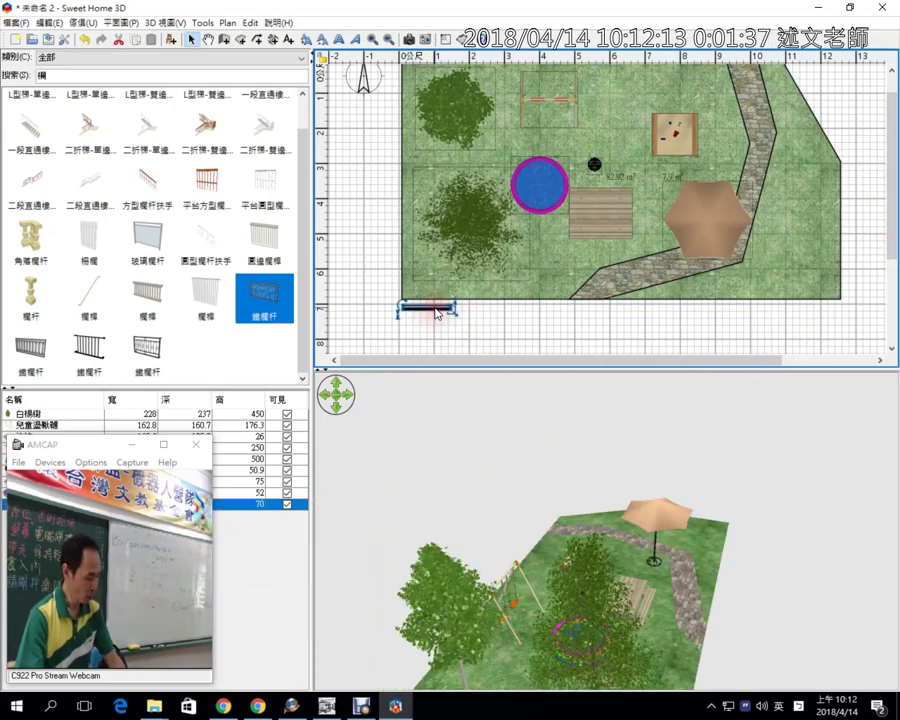
left_click_drag(436, 313, 491, 326, "alt")
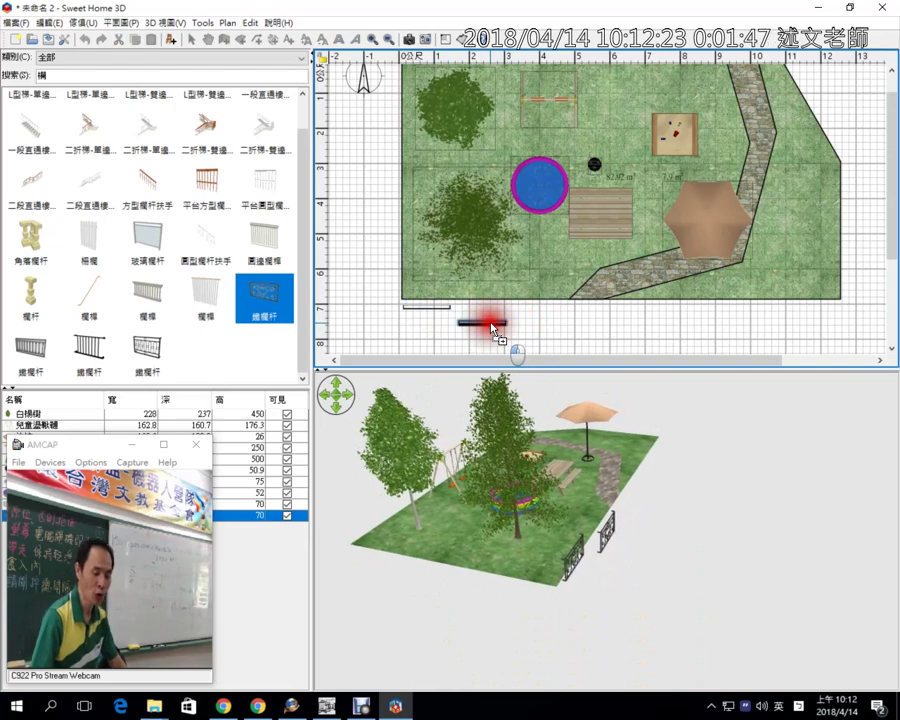
mouse_move(492, 326)
left_mouse_down("alt")
mouse_move(448, 314)
mouse_move(510, 313)
mouse_move(458, 315)
mouse_move(448, 258)
mouse_move(446, 317)
mouse_move(489, 316)
mouse_move(483, 308)
mouse_move(488, 316)
left_mouse_up("alt")
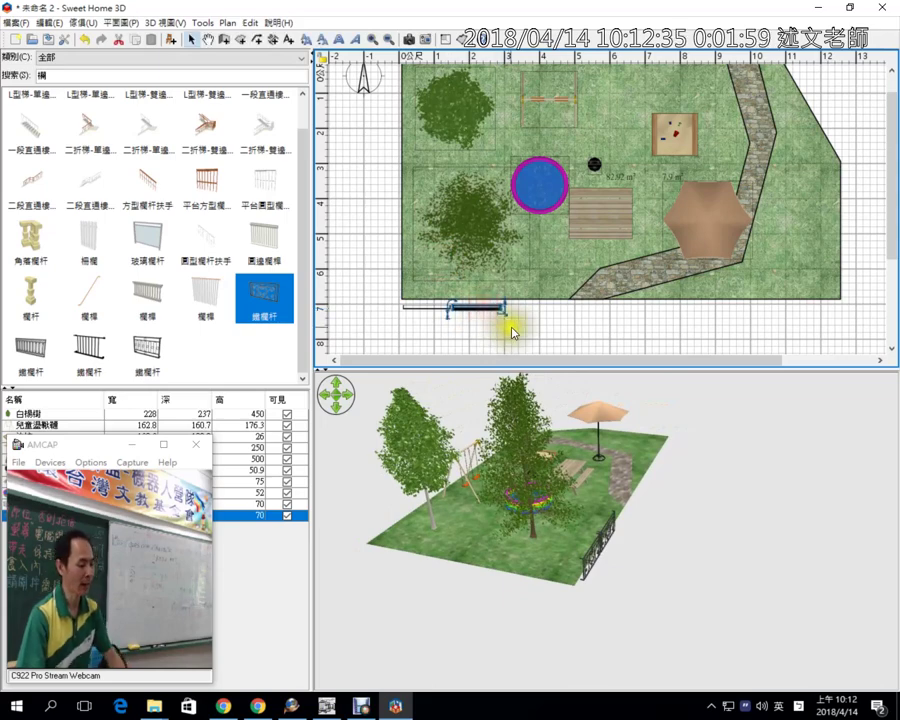
- Select both railings and move them together up onto the lawn, just inside its lower edge
left_click(480, 327)
left_click_drag(414, 317, 396, 314)
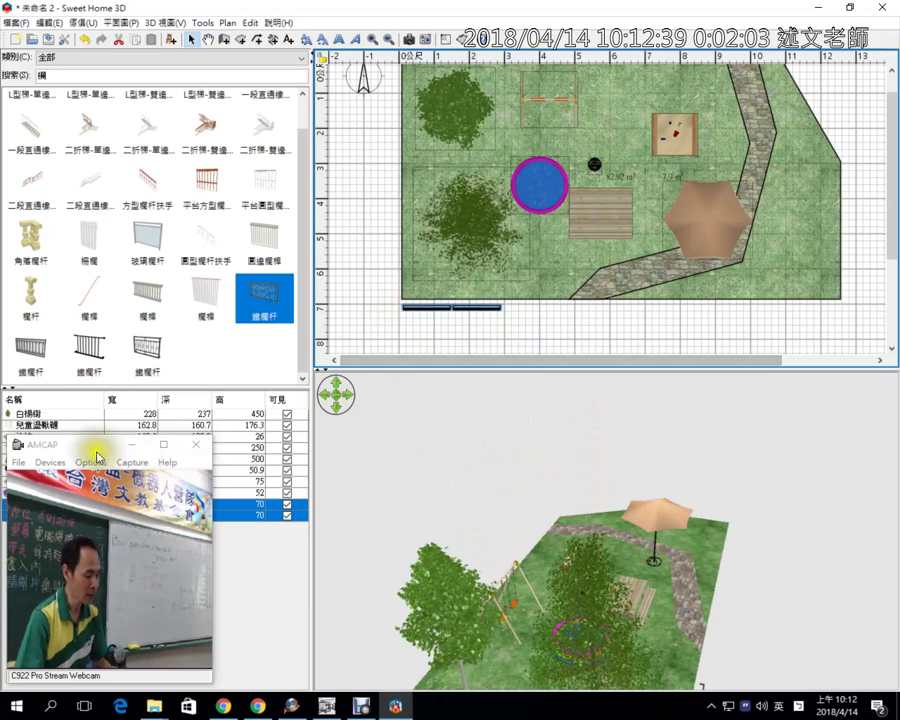
left_click_drag(100, 446, 790, 452)
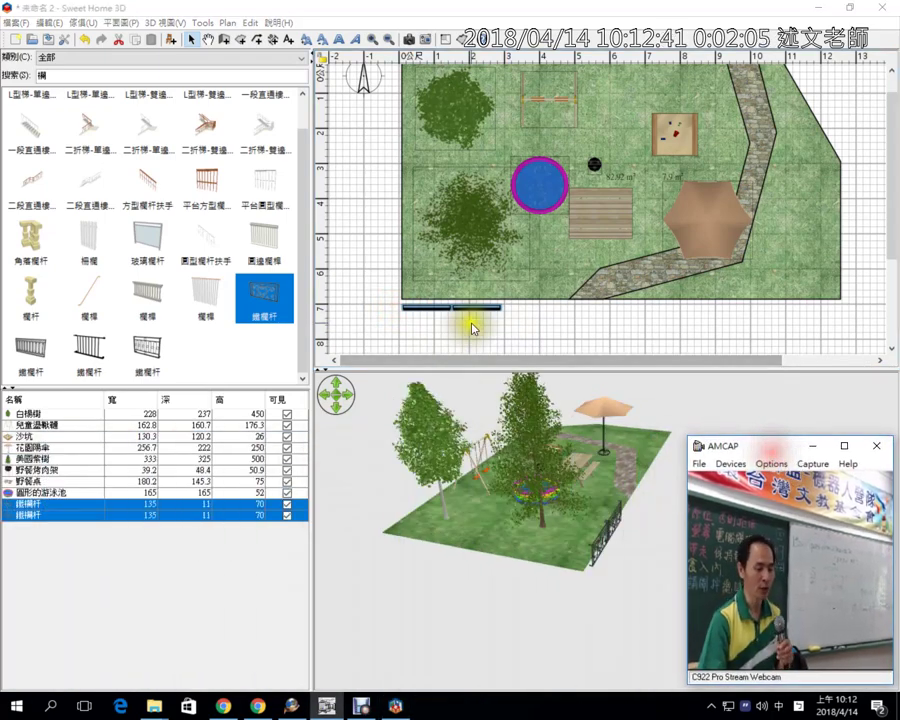
left_click_drag(475, 308, 475, 293)
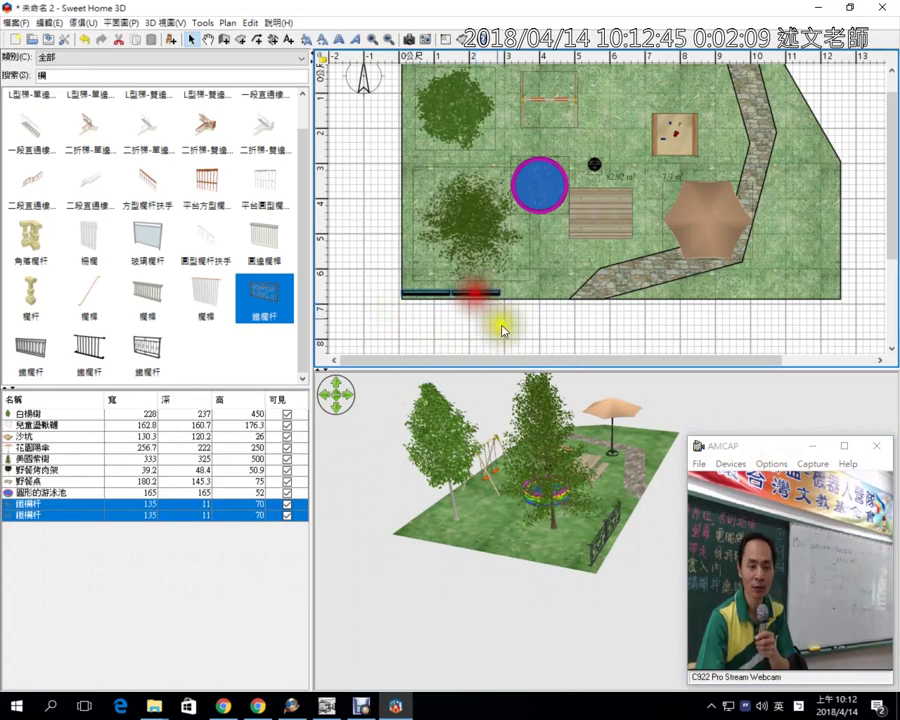
- Reselect the railings without the lawn and duplicate them repeatedly into a row of eight along the lawn's lower edge
left_click_drag(525, 317, 402, 305)
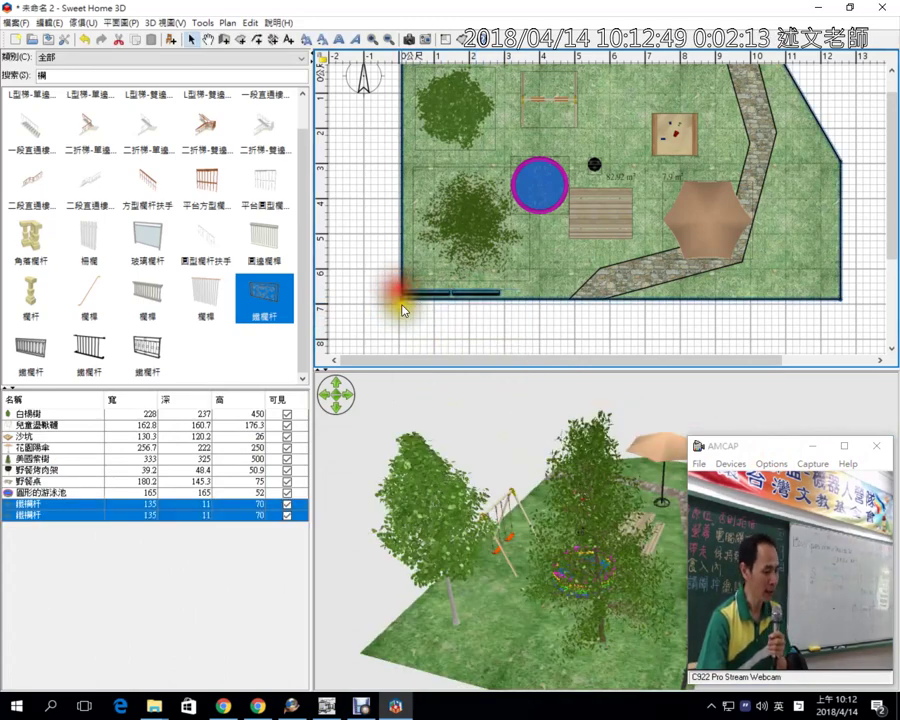
left_click(389, 308)
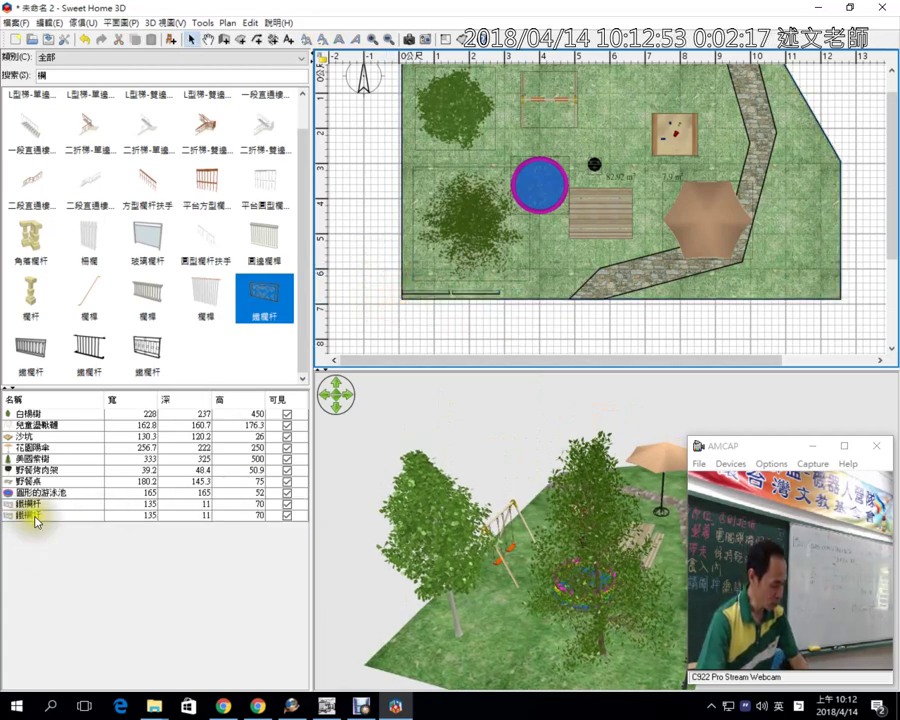
mouse_move(38, 480)
left_mouse_down()
mouse_move(70, 527)
mouse_move(78, 500)
left_mouse_up()
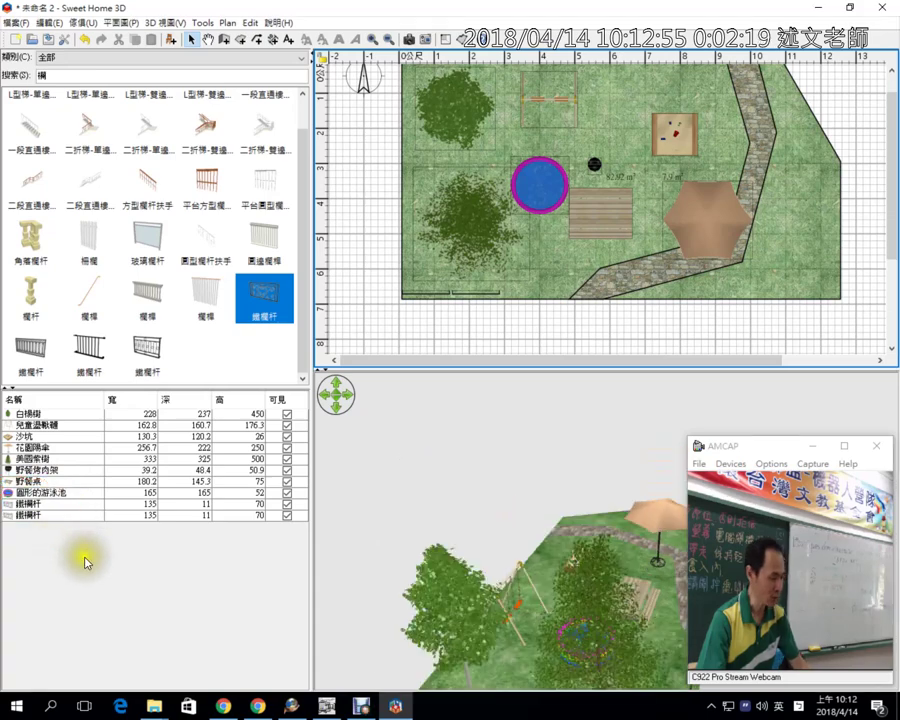
left_click(24, 502)
left_click(30, 517, "shift")
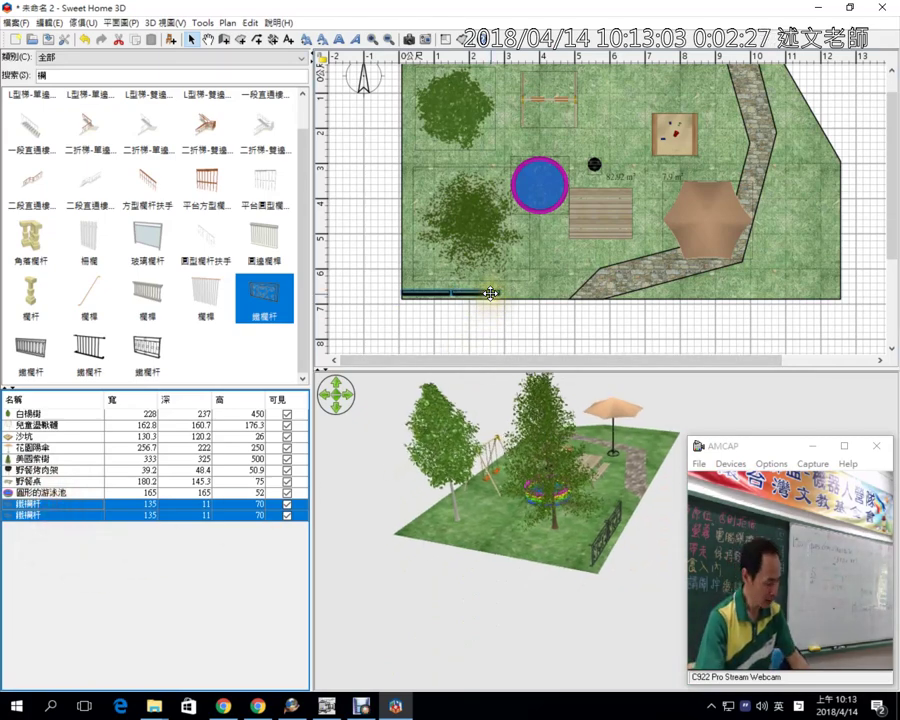
left_click_drag(490, 293, 598, 297, "ctrl")
left_click_drag(24, 503, 30, 540)
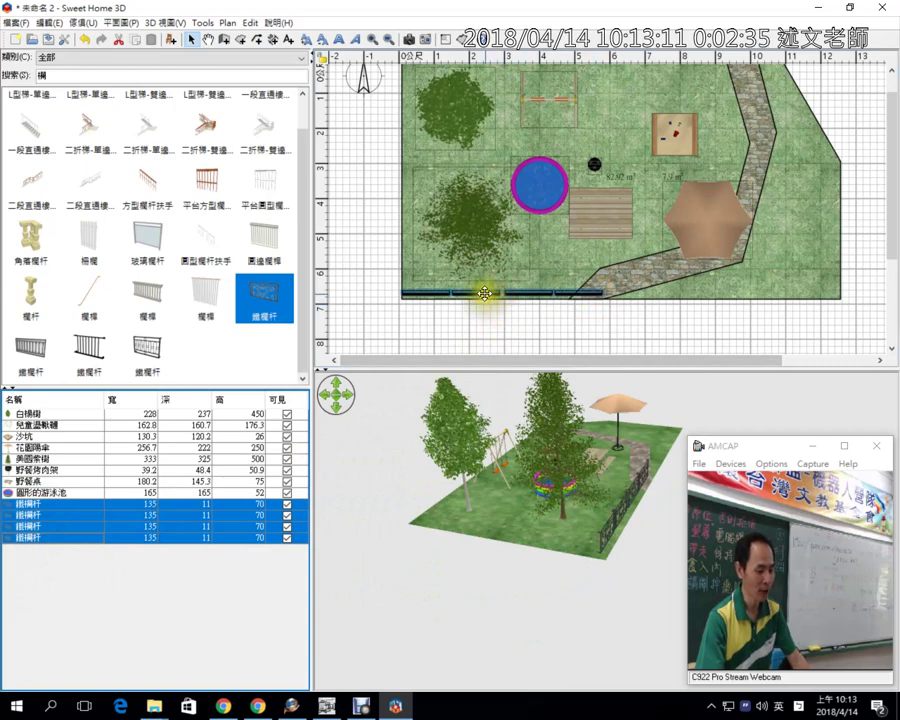
left_click_drag(484, 293, 690, 295, "ctrl")
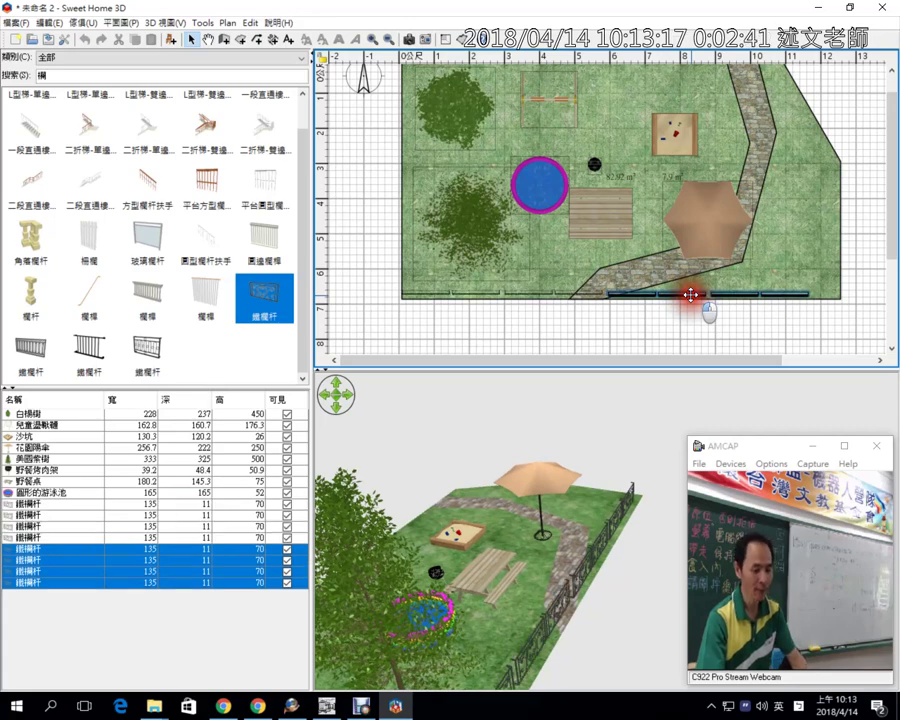
- Undo the recent edits back past all the iron railings and the stone path, leaving out the oversized swimming pool
key("ctrl+z")
key("ctrl+z")
key("ctrl+z")
key("ctrl+z")
key("ctrl+z")
key("ctrl+z")
key("ctrl+z")
key("ctrl+z")
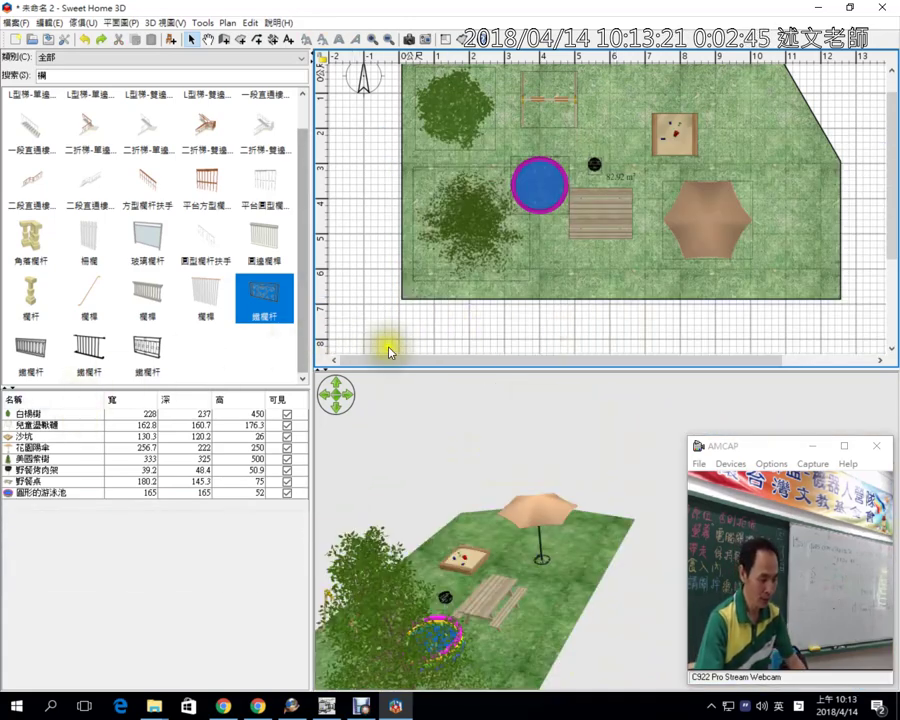
left_click(102, 39)
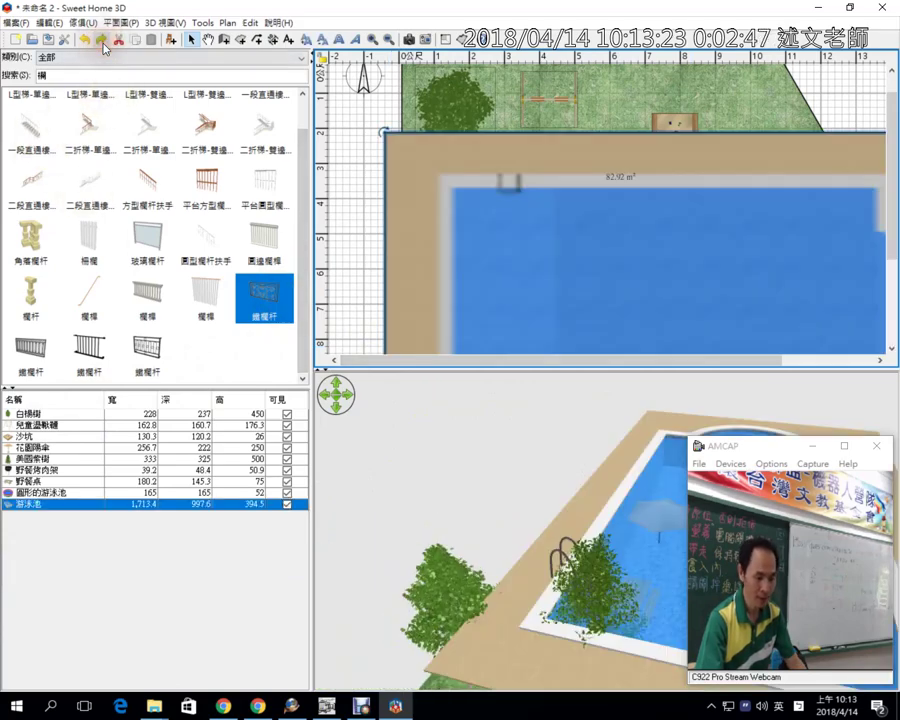
key("ctrl+z")
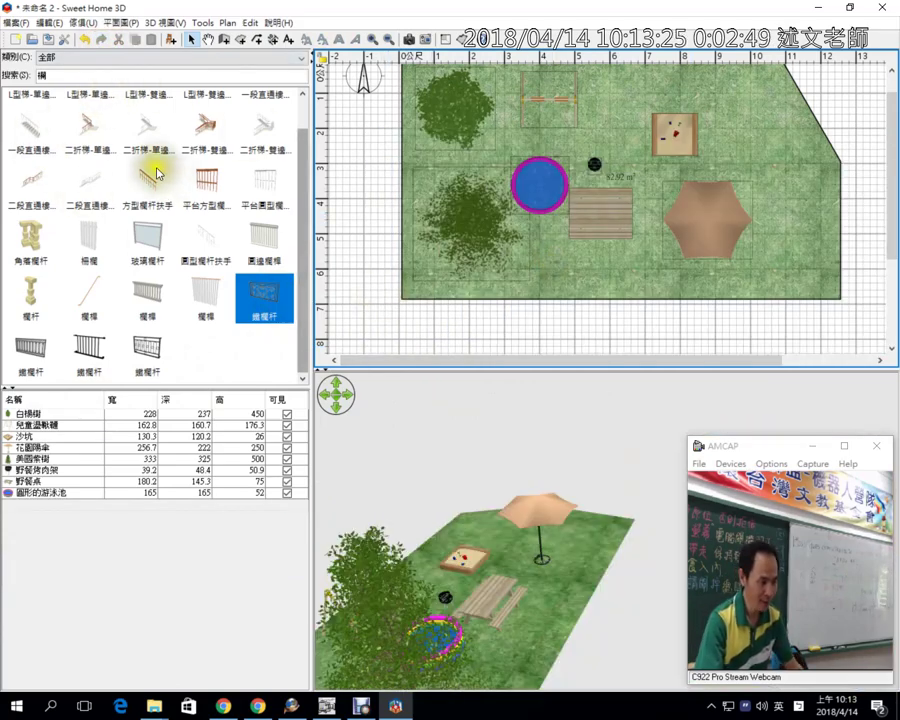
- Place an iron railing below the lawn's lower-left corner and duplicate it to make four pieces in two pairs
left_click_drag(287, 303, 475, 317)
left_click_drag(392, 317, 598, 318)
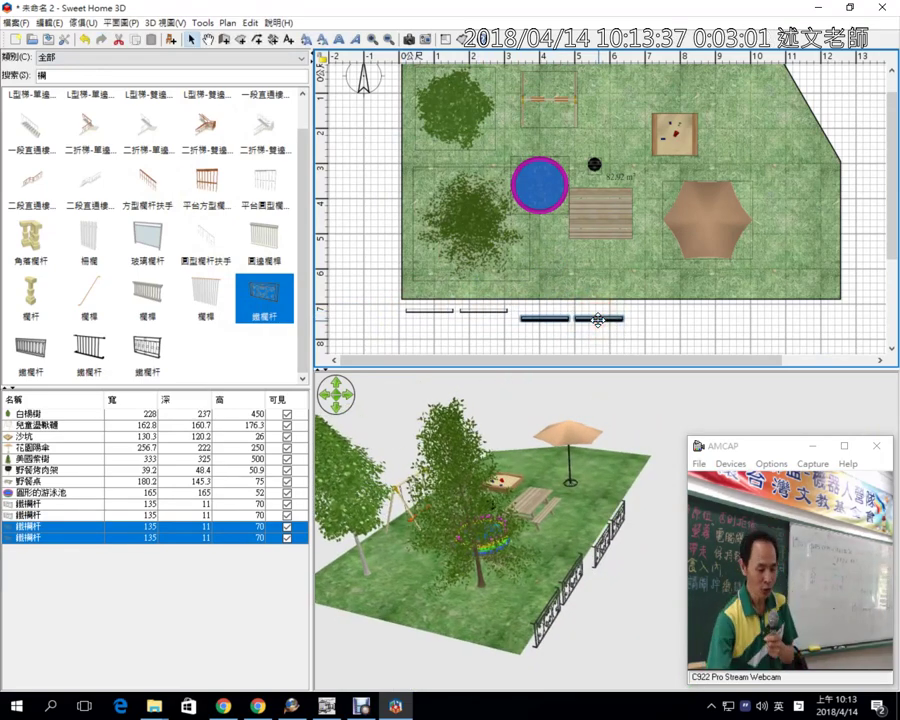
- Select all four iron railings below the lawn and align them on top into one straight row
left_click_drag(395, 334, 628, 316)
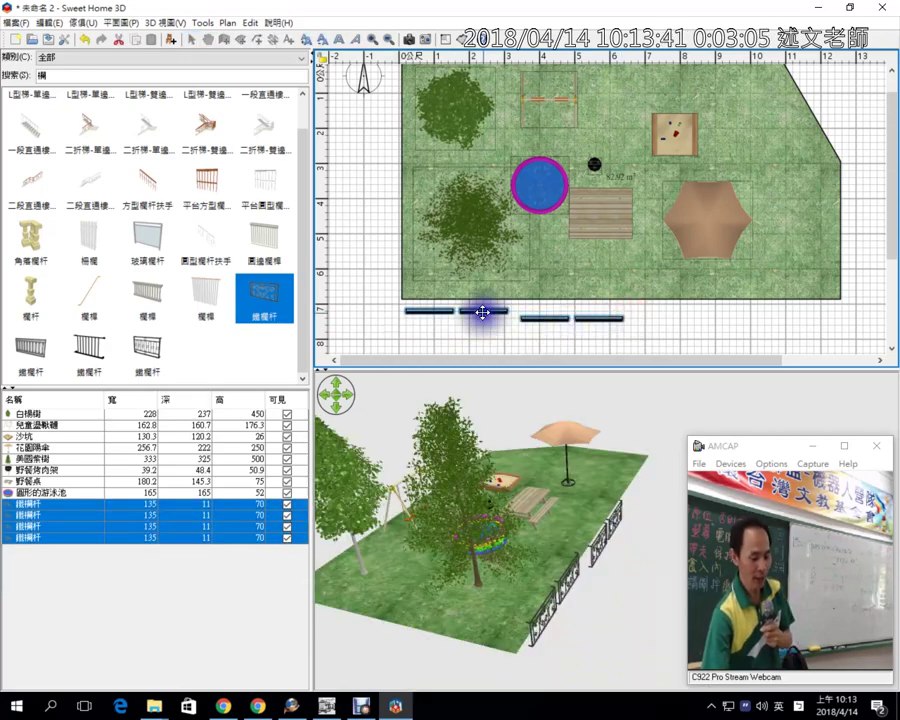
right_click(482, 312)
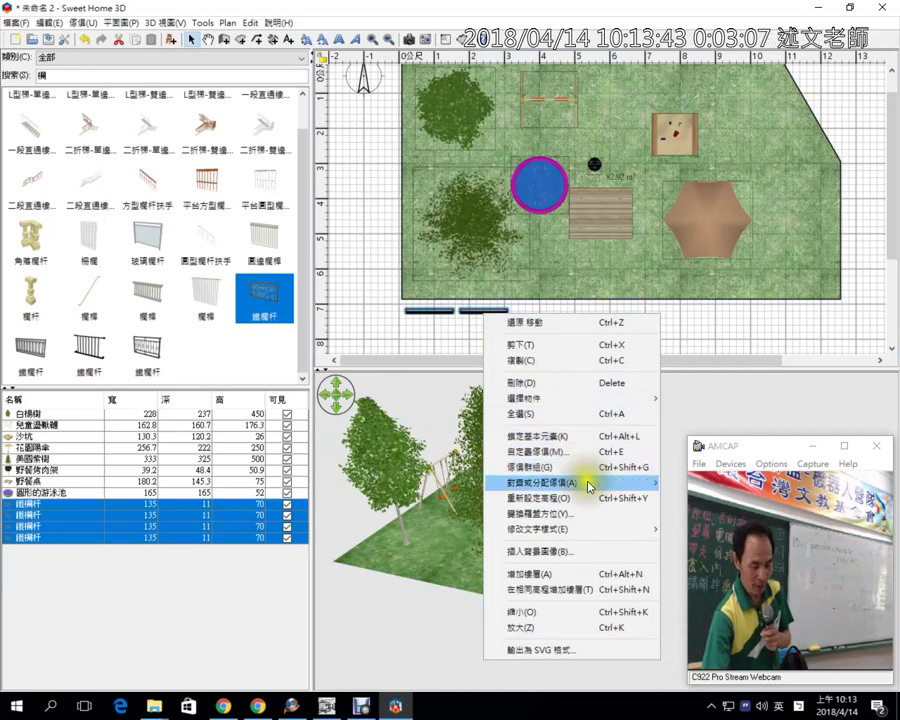
mouse_move(627, 491)
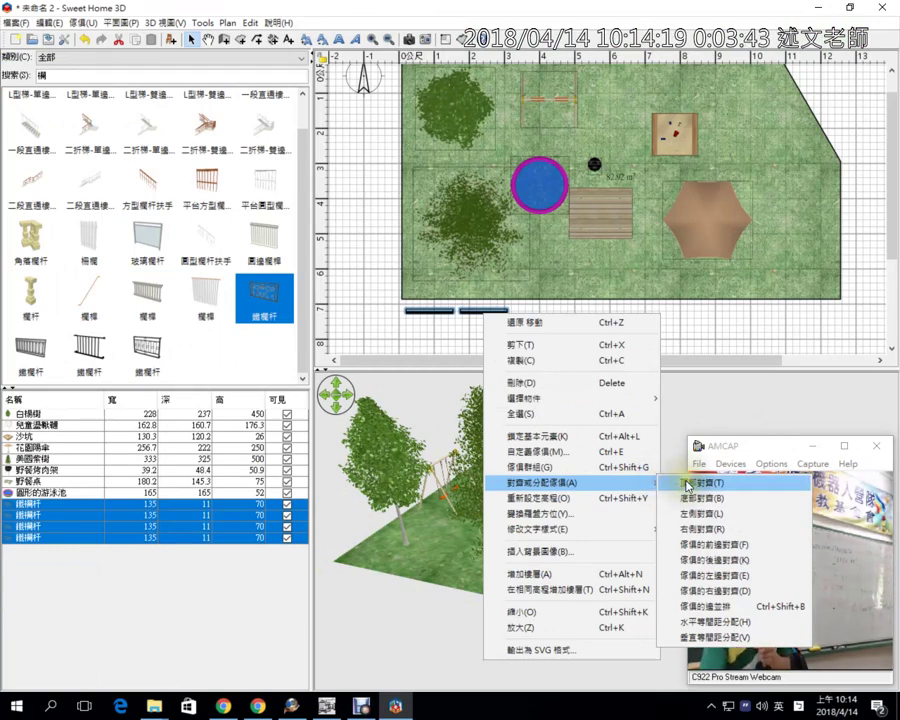
left_click(688, 484)
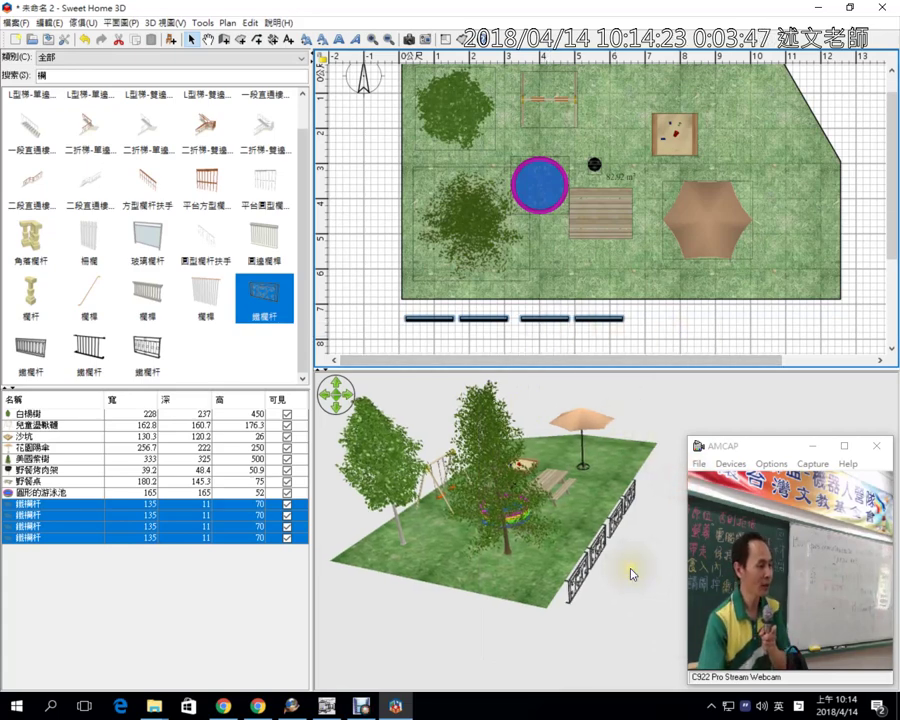
- Distribute the four selected railings horizontally at equal spacing and check the row in 3D
right_click(483, 318)
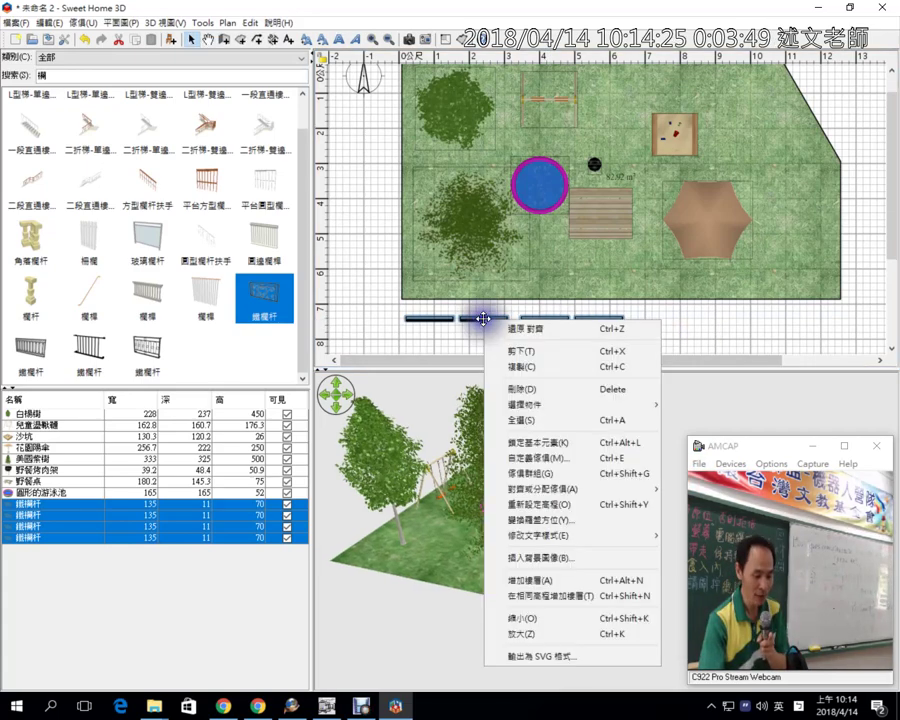
mouse_move(549, 490)
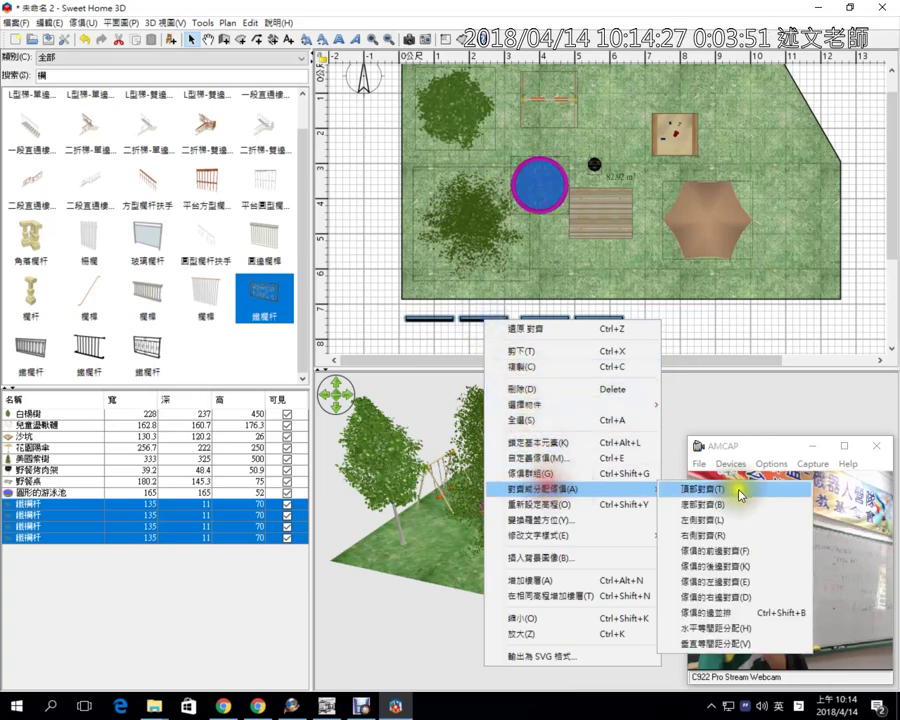
left_click(737, 633)
left_click_drag(606, 578, 540, 576)
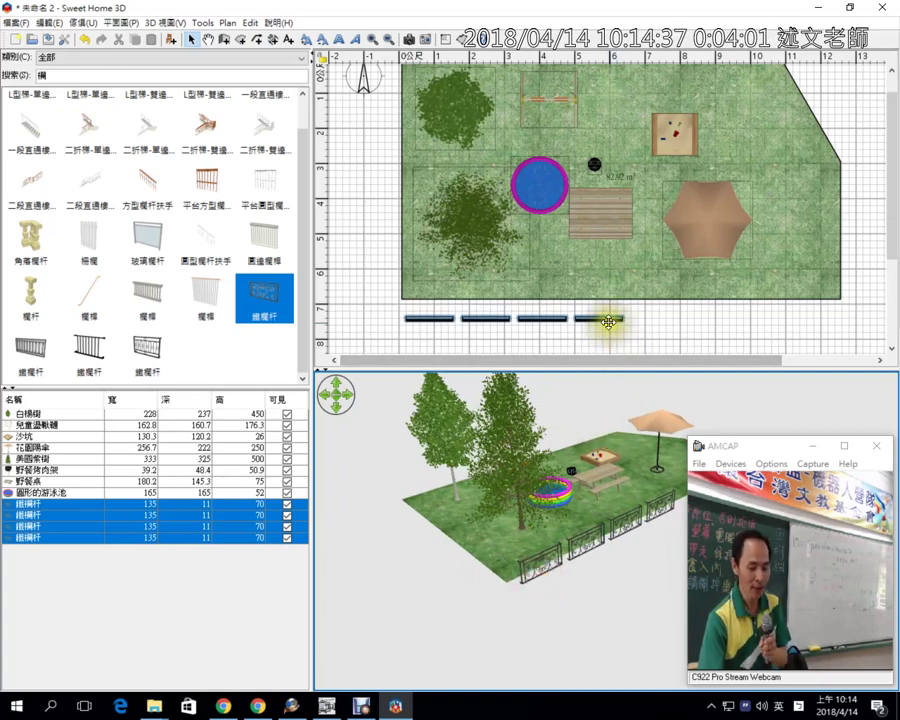
- Move the railings up close beneath the lawn's lower edge, starting at its lower-left corner, and shift them together to narrow the gaps
left_click_drag(607, 318, 460, 311)
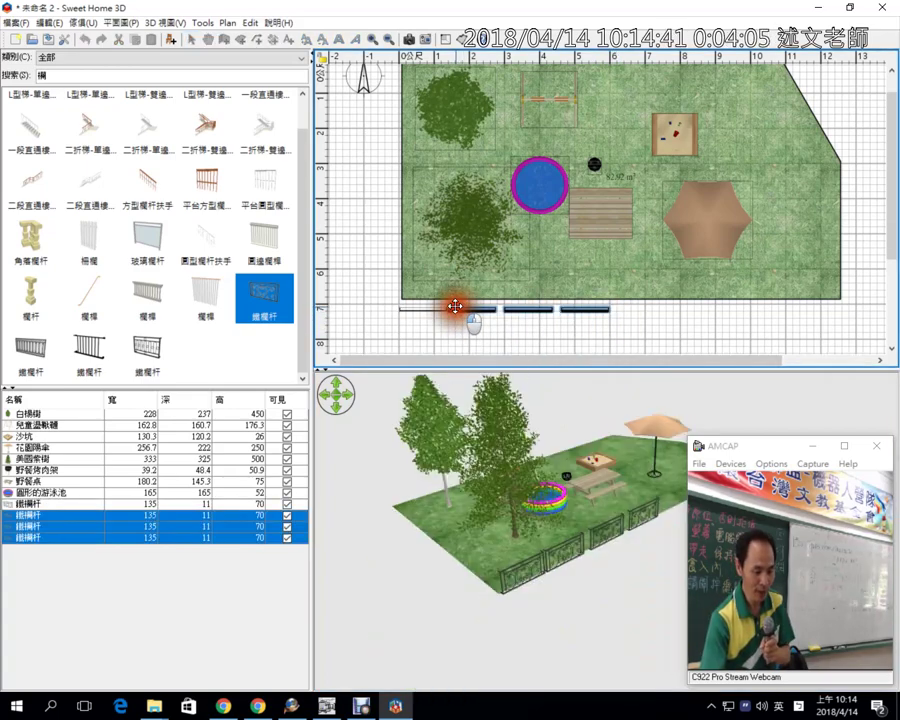
left_click(527, 321)
left_click_drag(528, 311, 517, 308)
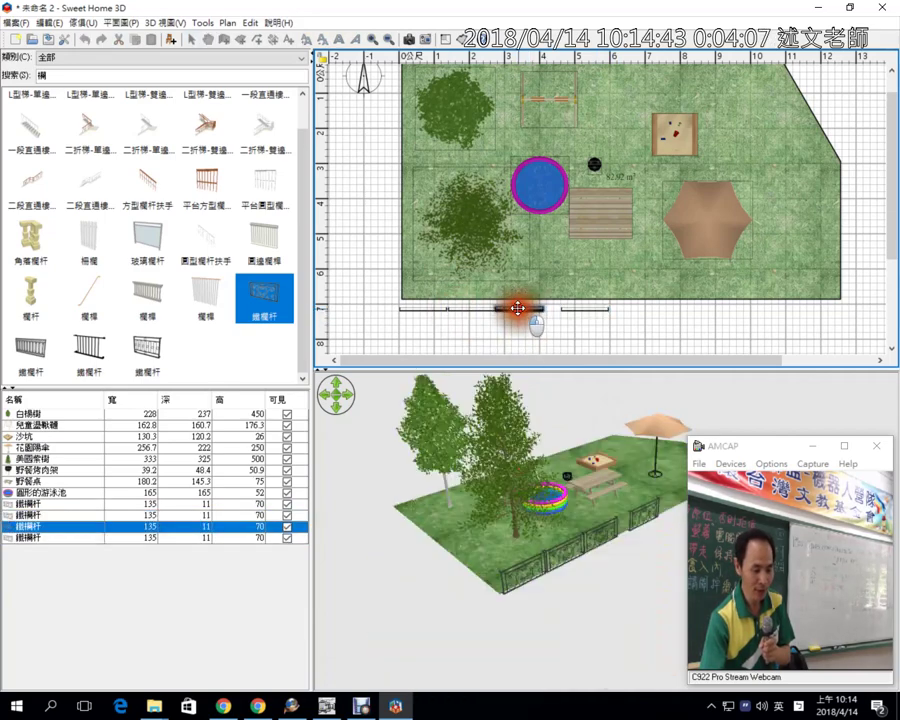
left_click(568, 307)
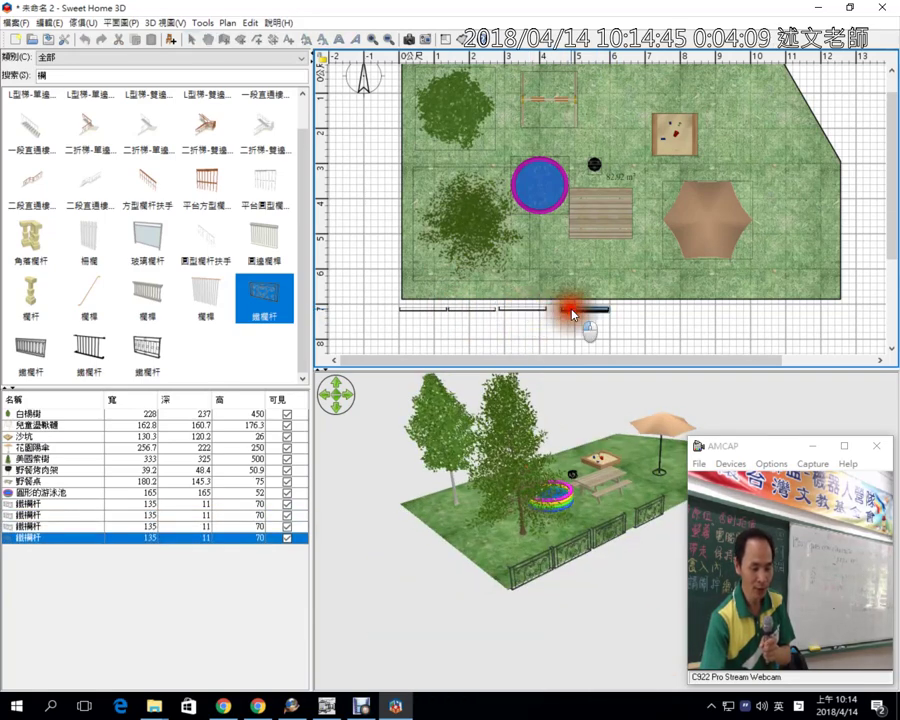
- Reselect the four tightened railings, align them on top again and distribute them horizontally at equal spacing
left_click_drag(587, 322, 412, 307)
right_click(416, 308)
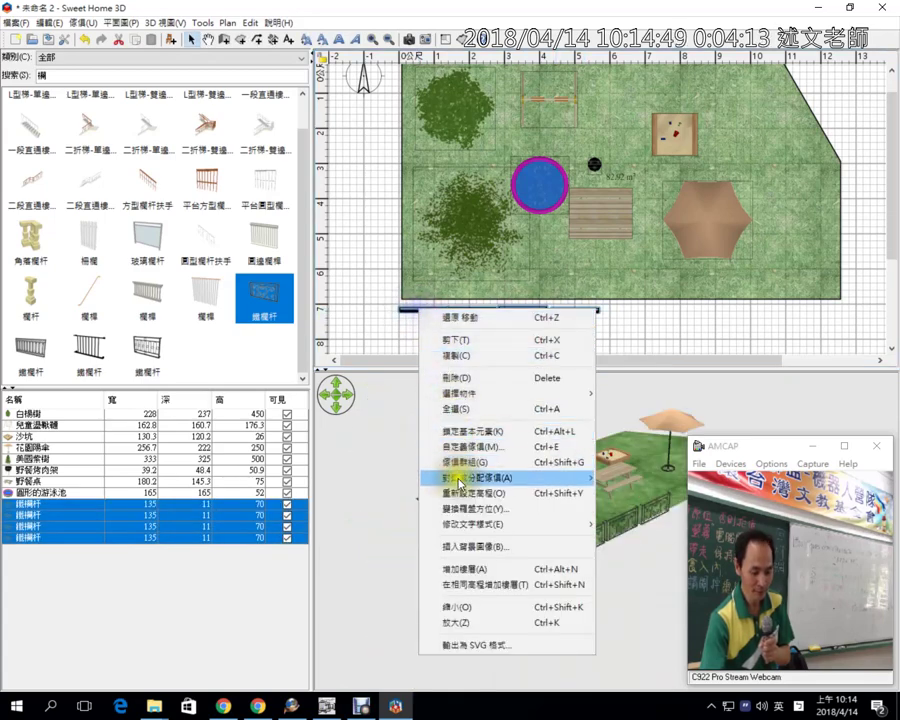
mouse_move(573, 484)
left_click(637, 478)
right_click(482, 311)
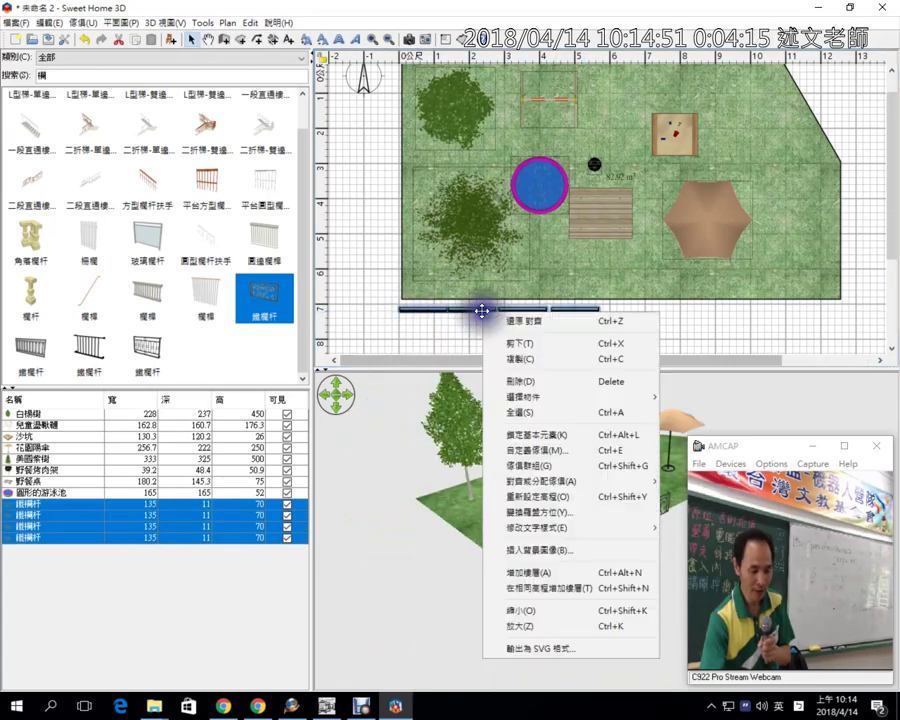
mouse_move(568, 481)
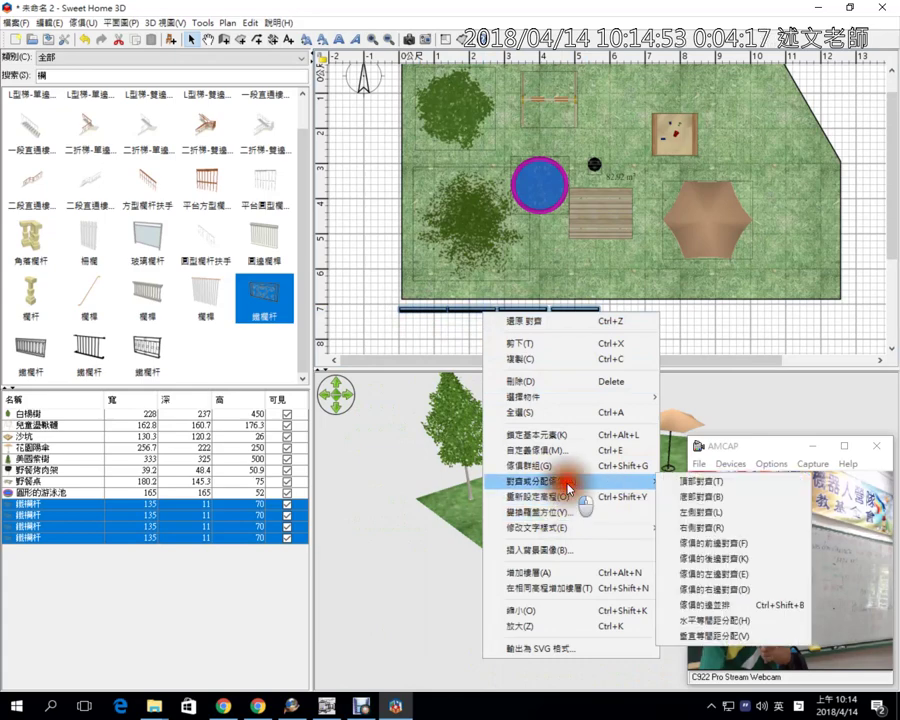
left_click(703, 630)
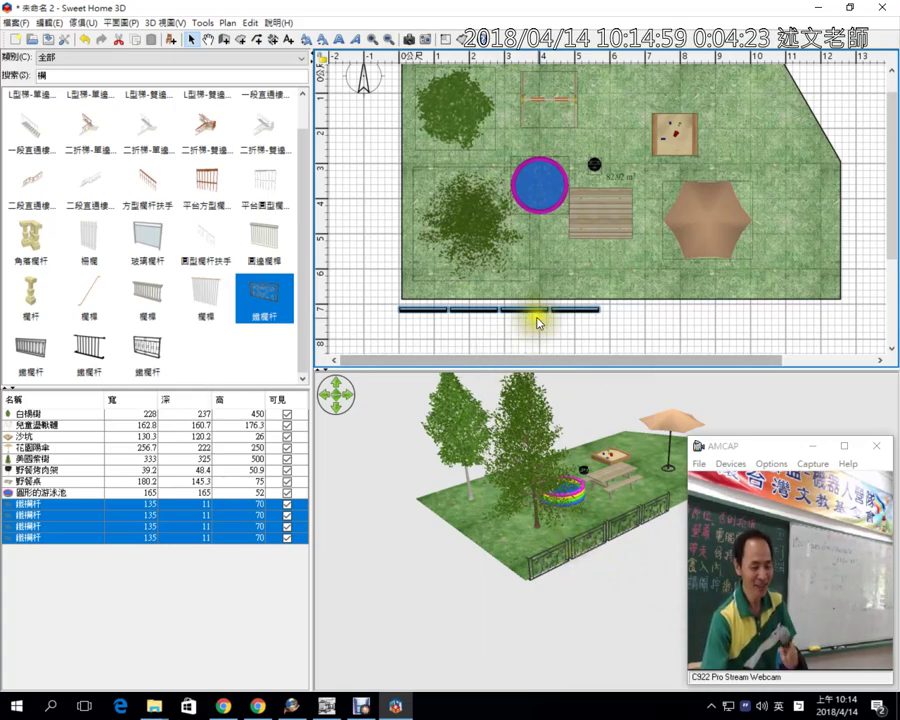
- Duplicate the four railings to continue the row along the lawn's lower edge, and group all eight into one object
left_click_drag(530, 308, 737, 312, "ctrl")
left_click_drag(815, 334, 392, 315)
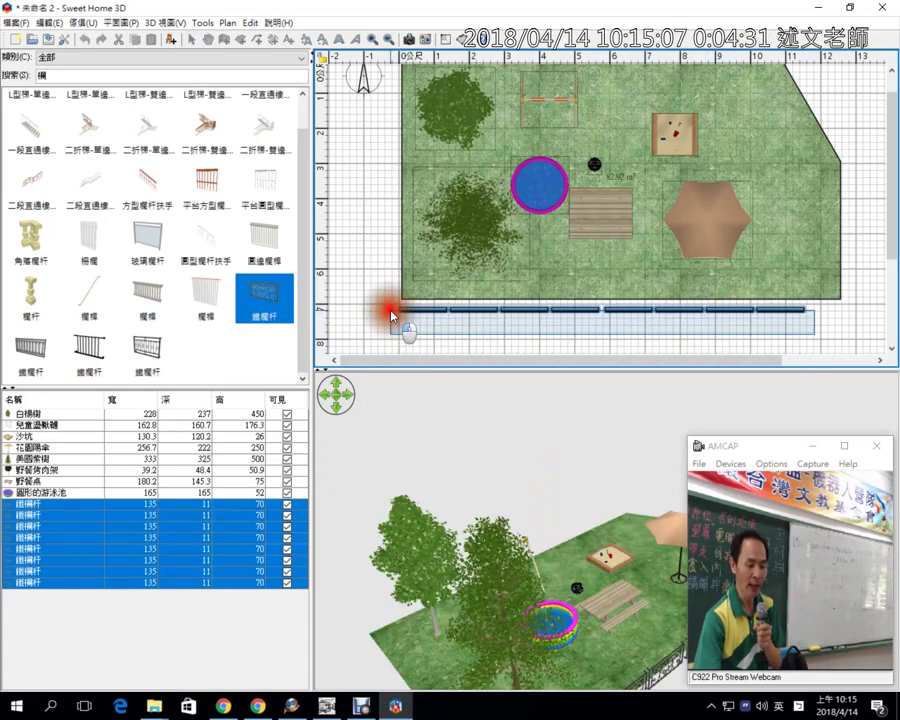
right_click(420, 307)
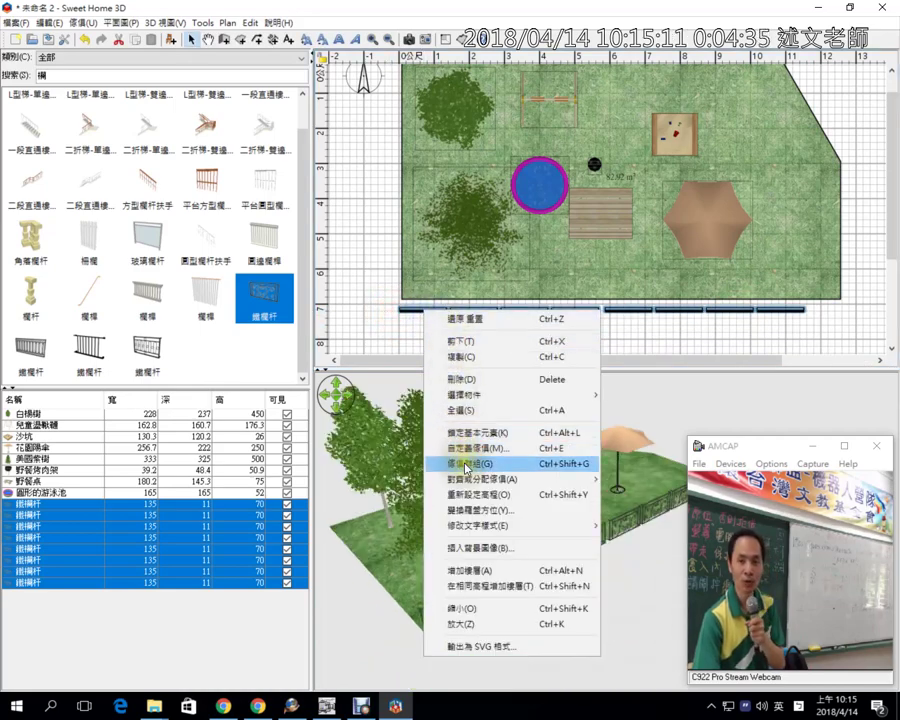
left_click(468, 464)
left_click(370, 319)
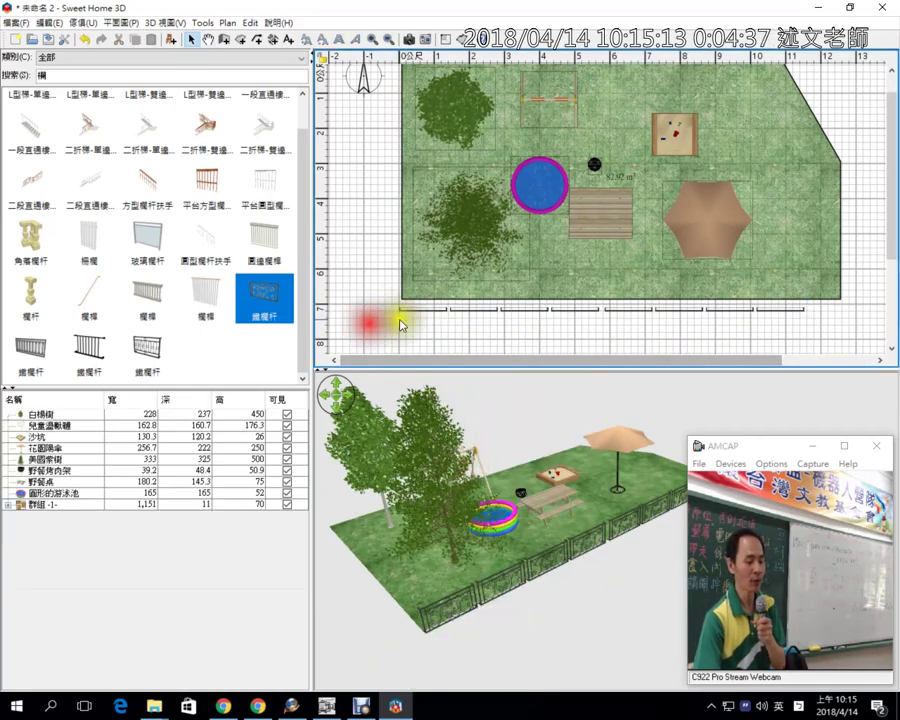
- Duplicate the railing group, place the copy just above the lawn's upper edge, and check it in 3D
left_click(533, 312)
left_click(510, 318)
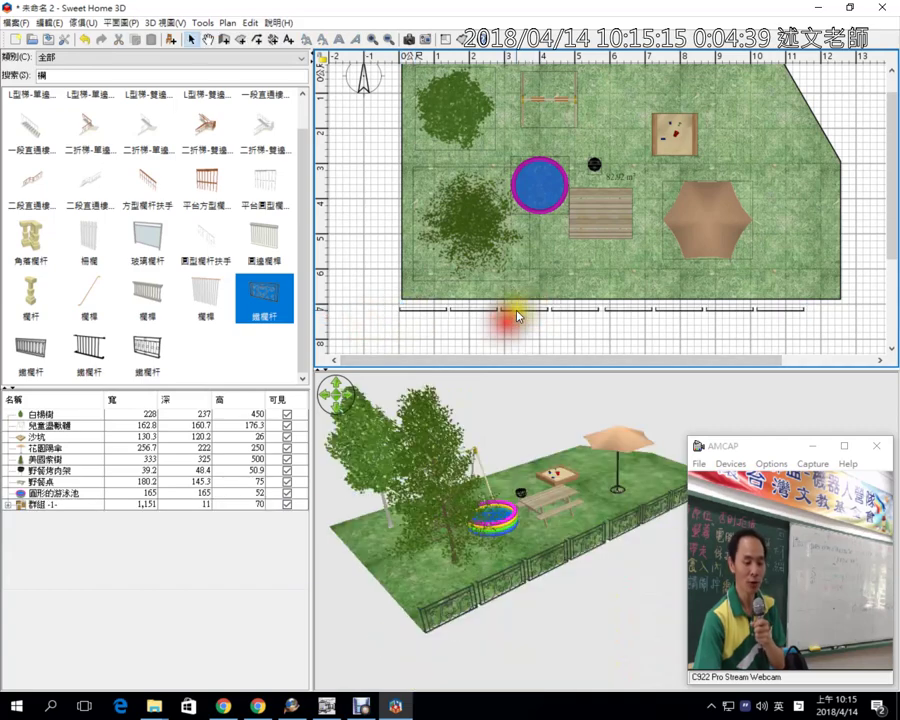
left_click(514, 311)
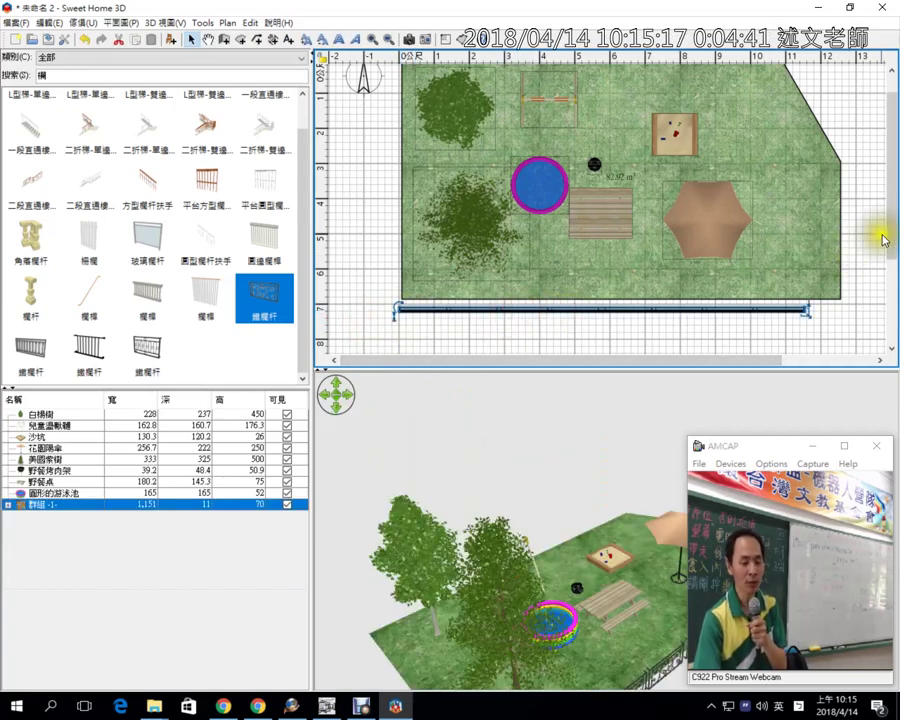
mouse_move(882, 224)
left_mouse_down()
mouse_move(882, 200)
mouse_move(890, 211)
left_mouse_up()
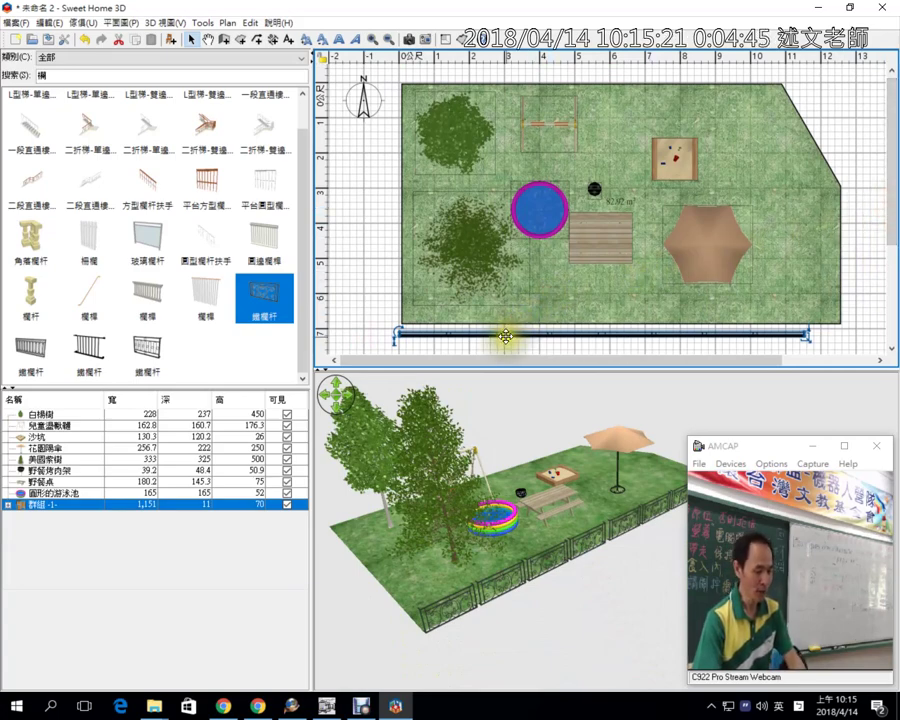
left_click_drag(505, 337, 512, 85, "ctrl")
left_click_drag(550, 560, 498, 592)
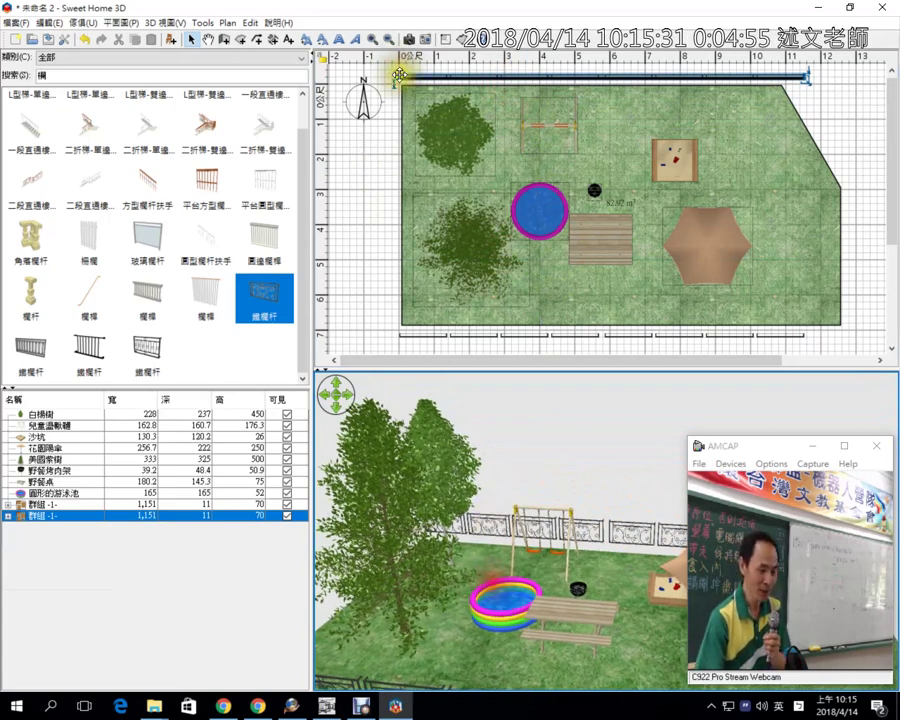